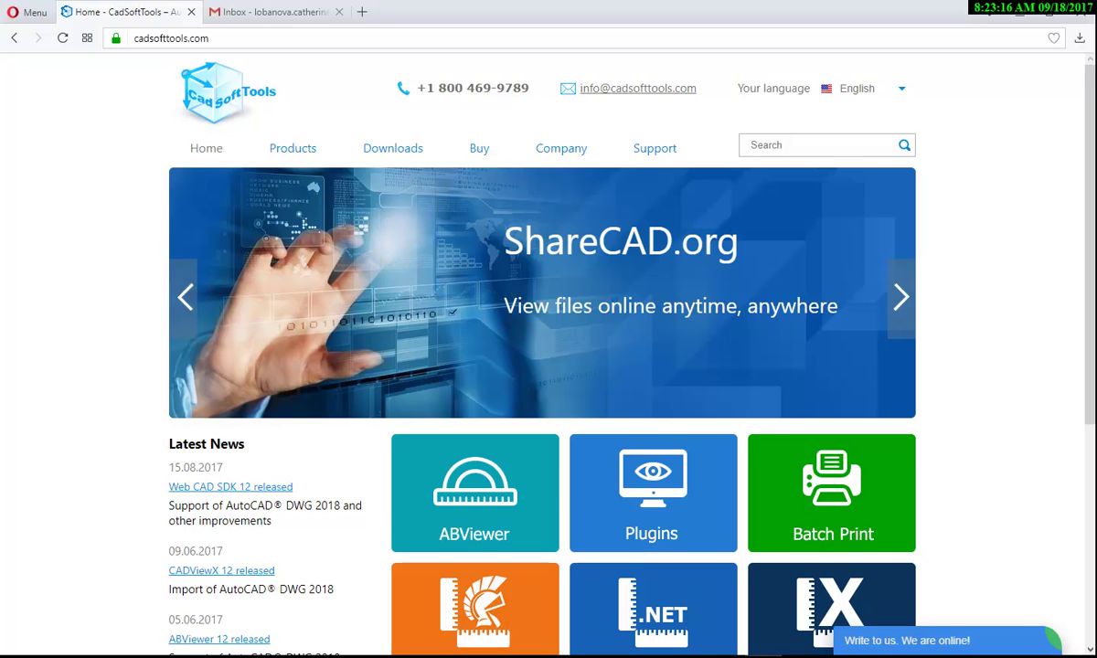
# Switch to Acrobat Reader by opening CAD_drawing.pdf from the desktop and magnify the beam drawing to 400%.
pyautogui.click(1019, 9)
pyautogui.click(715, 25)
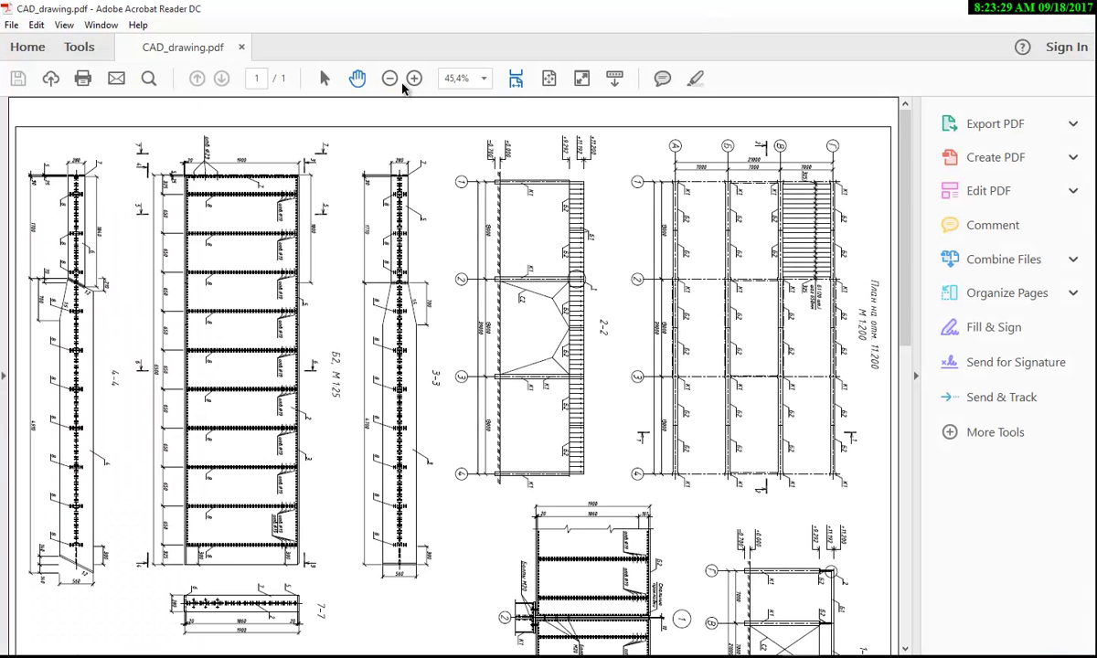
pyautogui.click(415, 78)
pyautogui.click(414, 77)
pyautogui.click(414, 77)
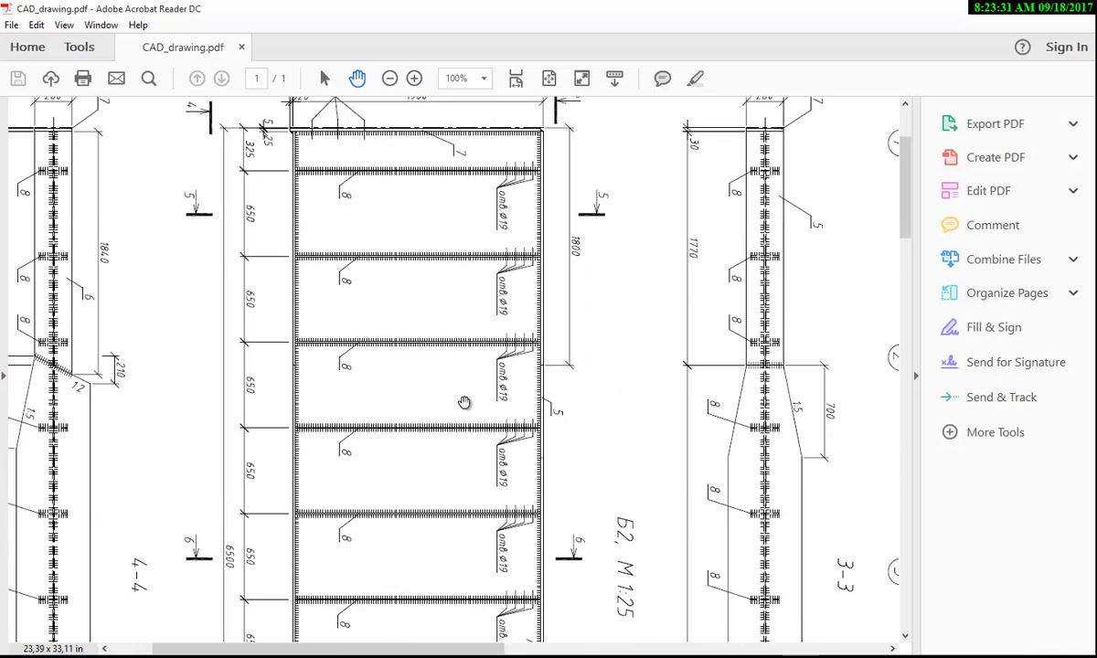
pyautogui.scroll(2, 465, 403)
pyautogui.click(415, 78)
pyautogui.click(415, 78)
pyautogui.click(415, 78)
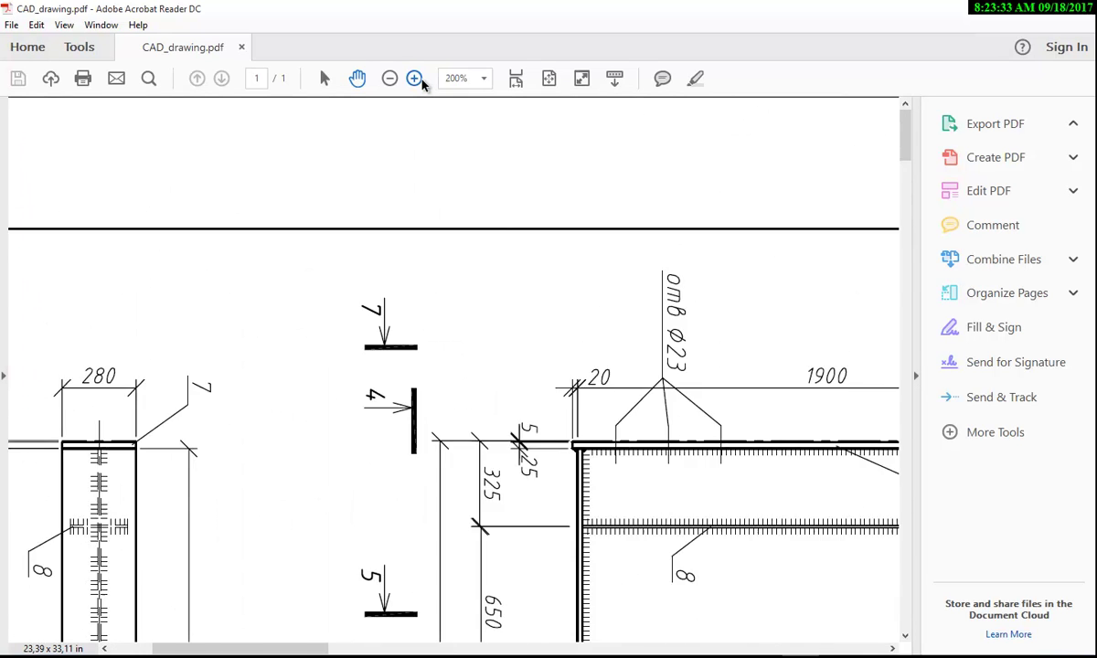
pyautogui.click(416, 78)
pyautogui.moveTo(440, 262); pyautogui.dragTo(414, 67)
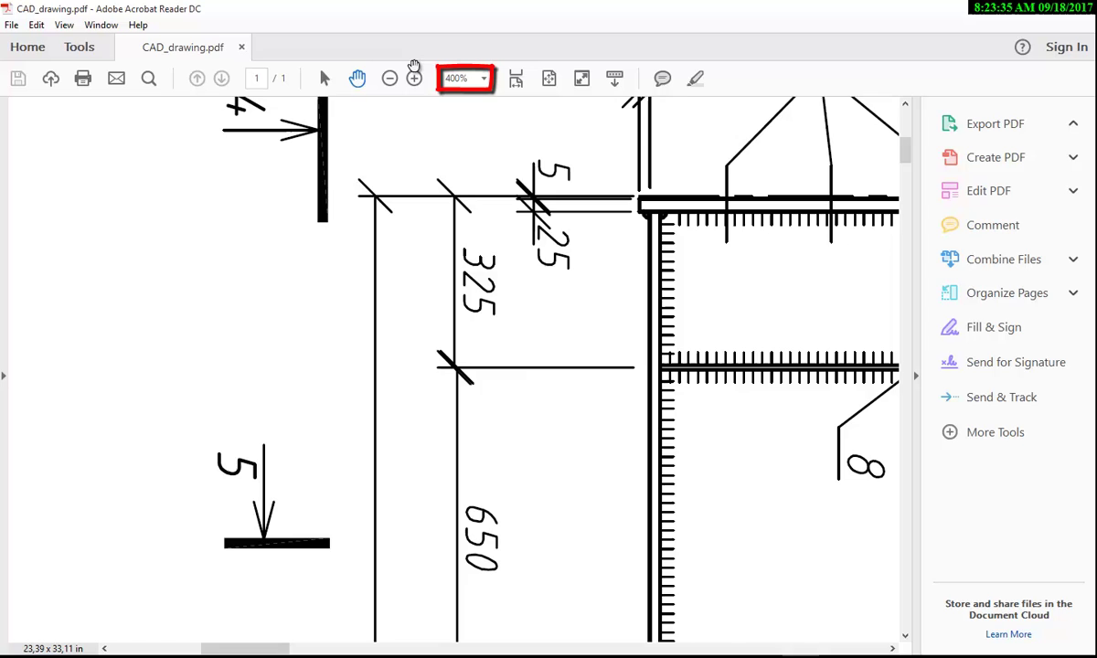
# Examine the line edges of the dimension lines in CAD_drawing.pdf at 2400% and 3200% magnification.
pyautogui.click(415, 78)
pyautogui.click(414, 77)
pyautogui.click(415, 78)
pyautogui.click(414, 78)
pyautogui.click(414, 77)
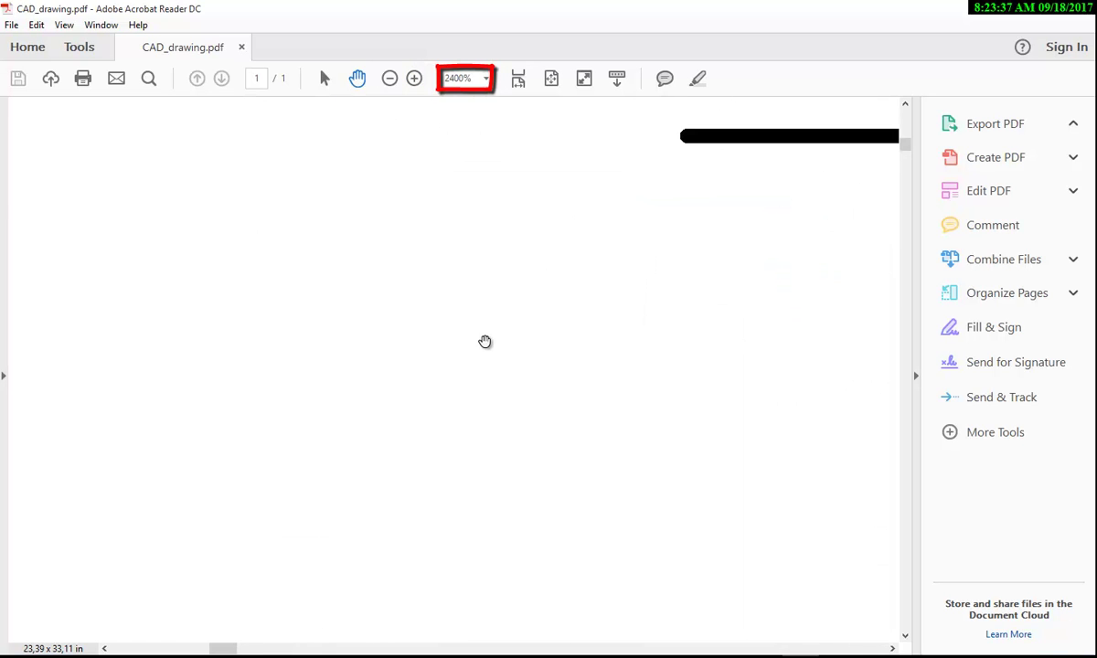
pyautogui.moveTo(485, 342); pyautogui.dragTo(149, 294)
pyautogui.moveTo(615, 382); pyautogui.dragTo(223, 259)
pyautogui.moveTo(502, 455); pyautogui.dragTo(353, 304)
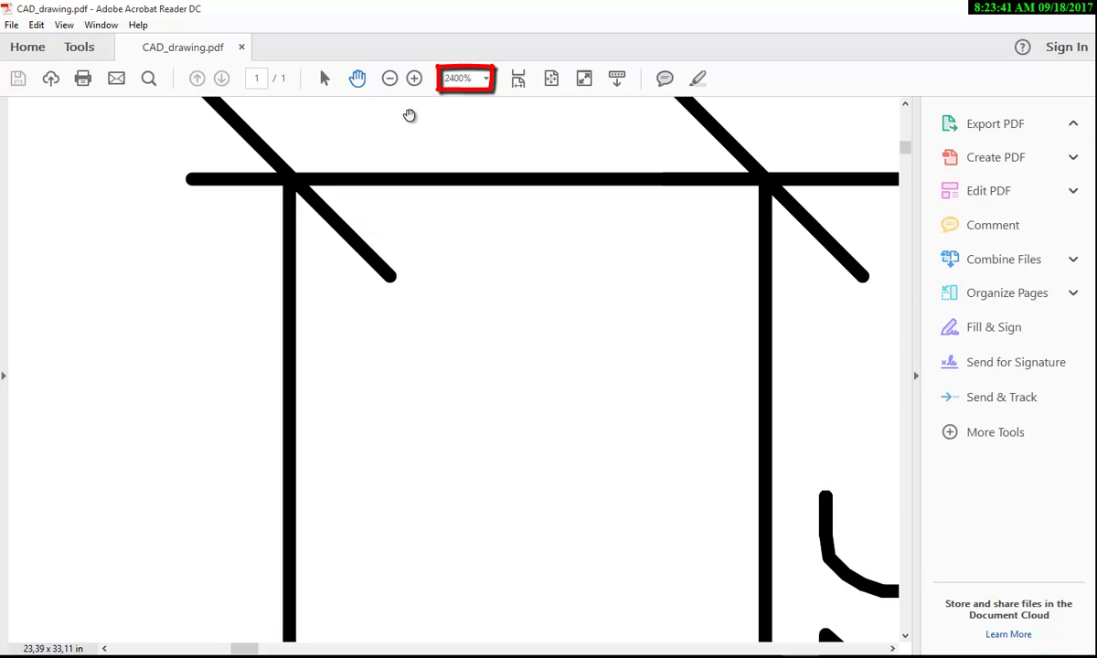
pyautogui.hotkey('ctrl', '=')
pyautogui.moveTo(492, 416); pyautogui.dragTo(399, 385)
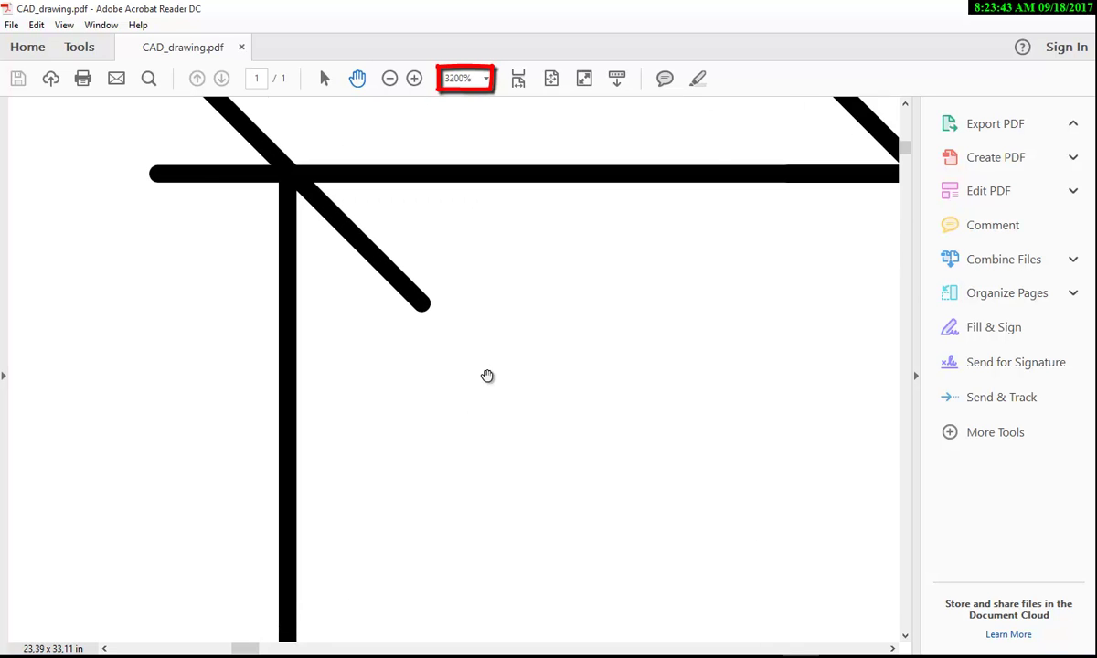
# Switch back to the browser and open the PDF to DWG Converter page on cadsofttools.com.
pyautogui.click(1012, 8)
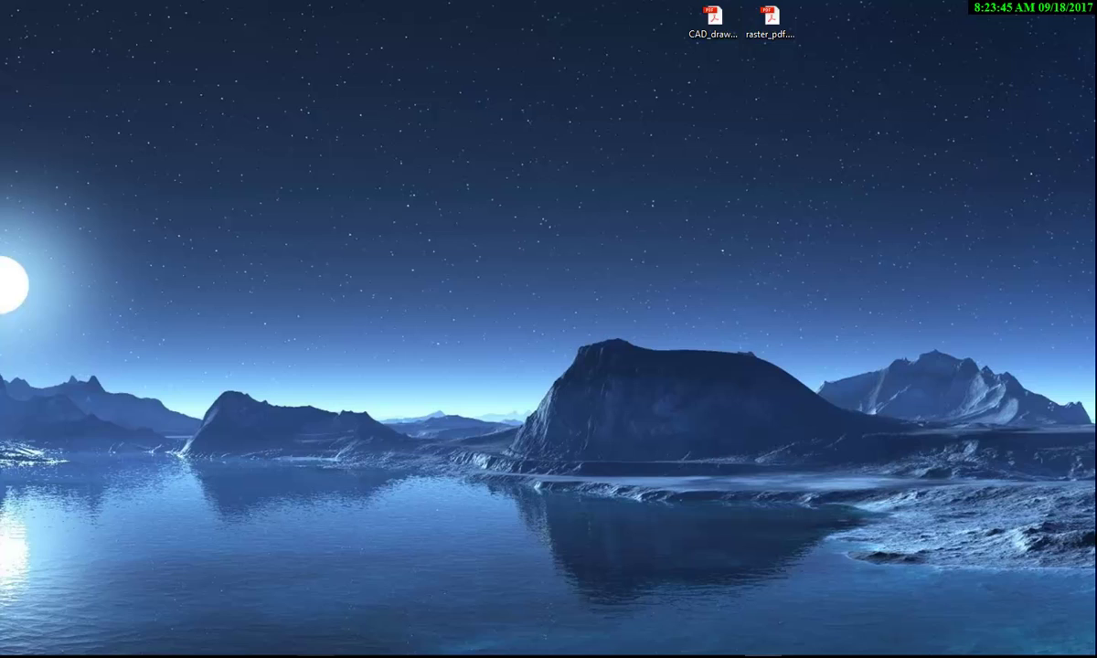
pyautogui.hotkey('alt', 'Tab')
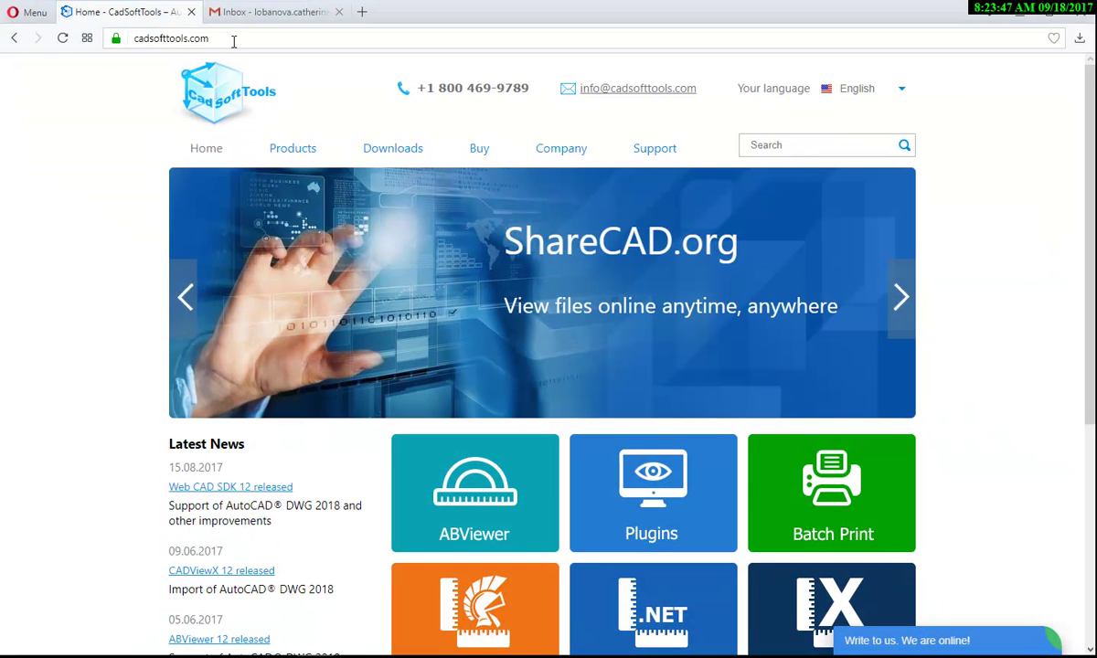
pyautogui.click(235, 42)
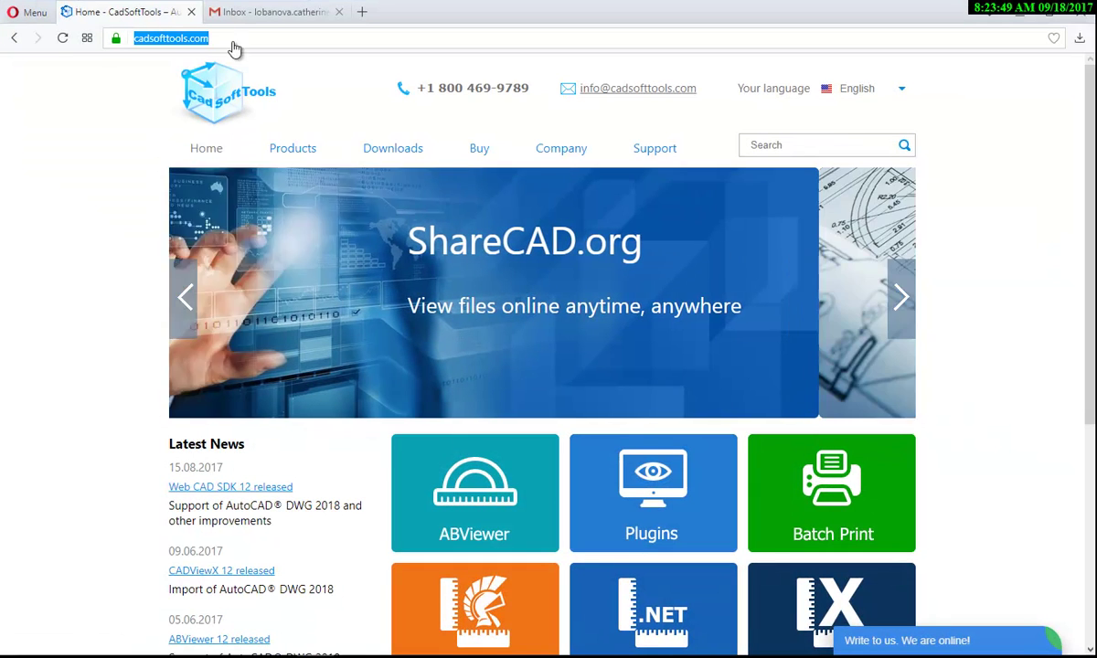
pyautogui.moveTo(296, 160)
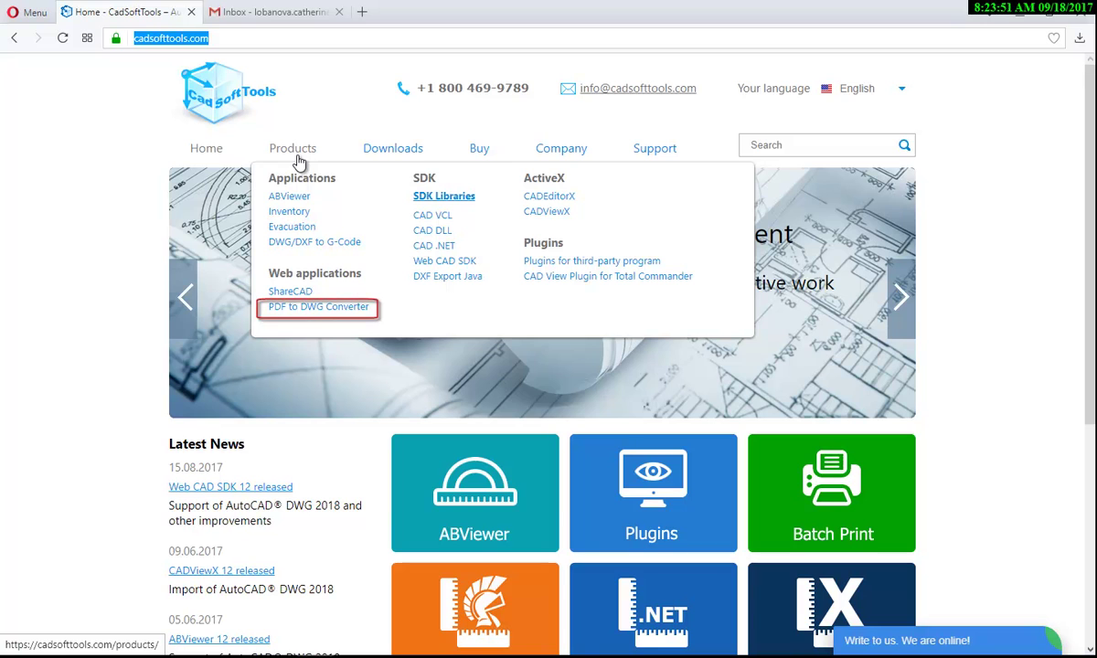
pyautogui.click(318, 309)
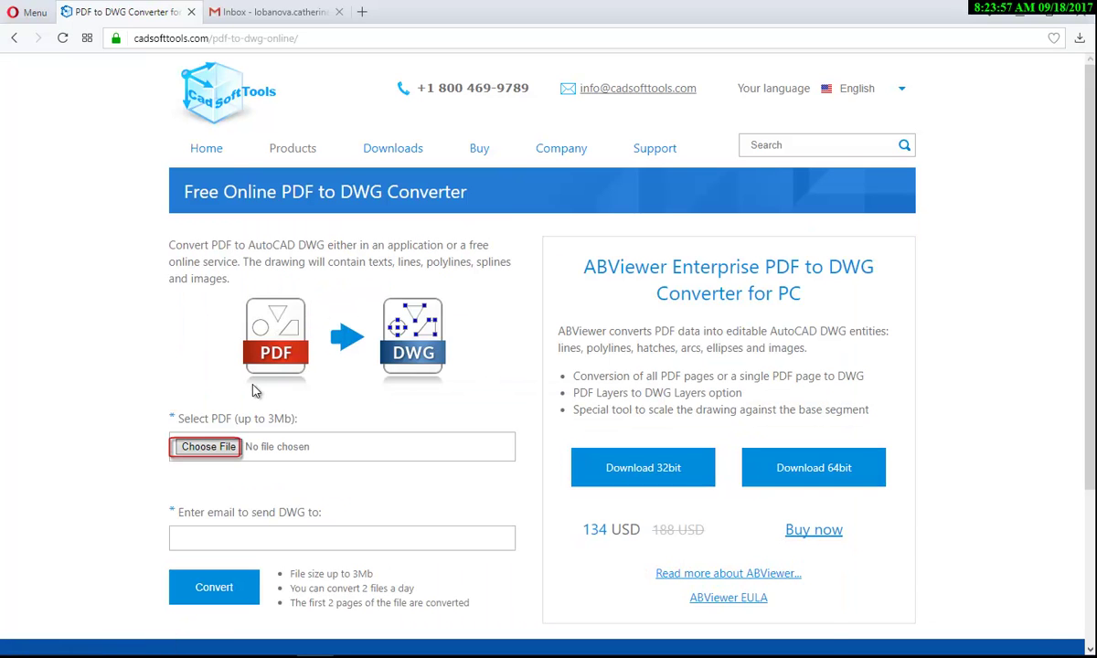
# Submit CAD_drawing.pdf from the Downloads folder for DWG conversion, entering the recipient's e-mail address.
pyautogui.click(224, 452)
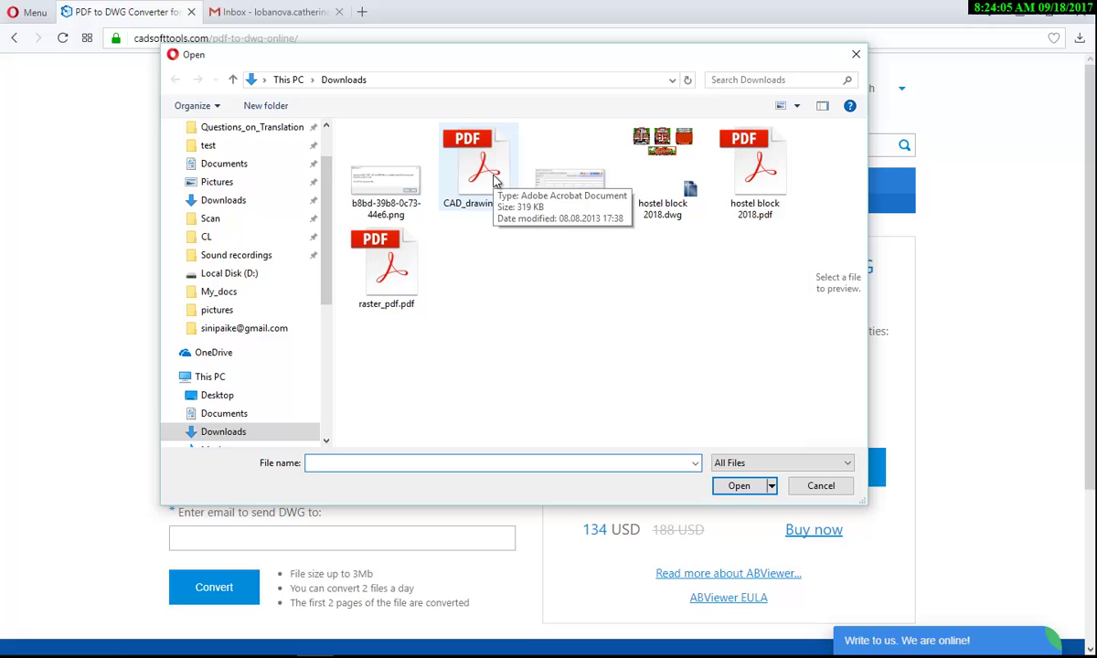
pyautogui.click(494, 180)
pyautogui.click(737, 488)
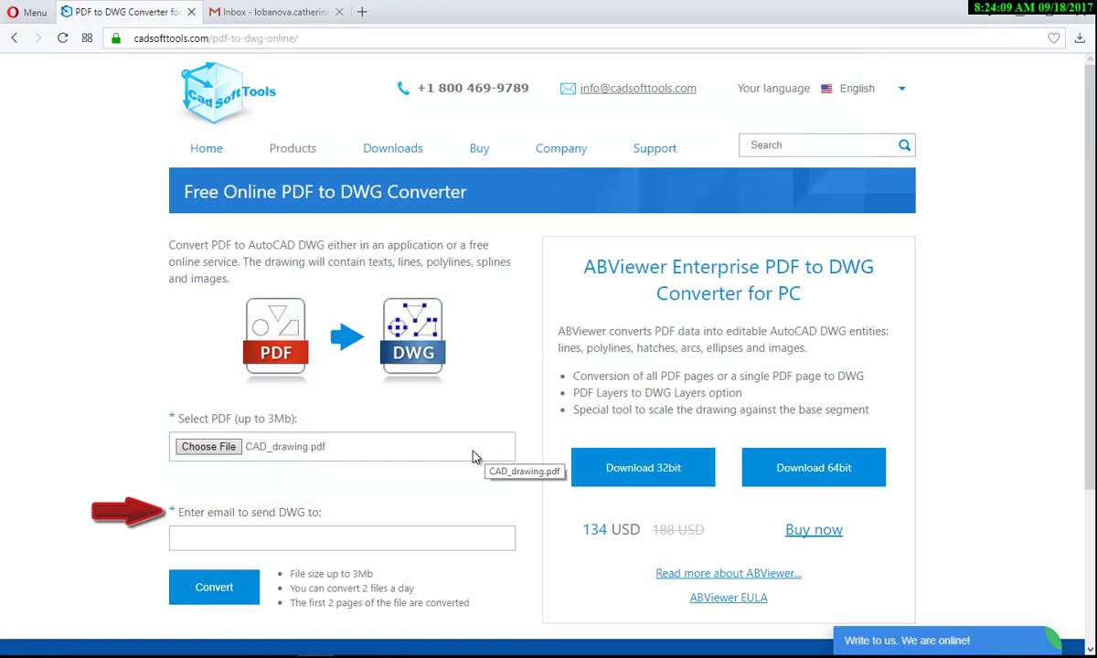
pyautogui.click(324, 542)
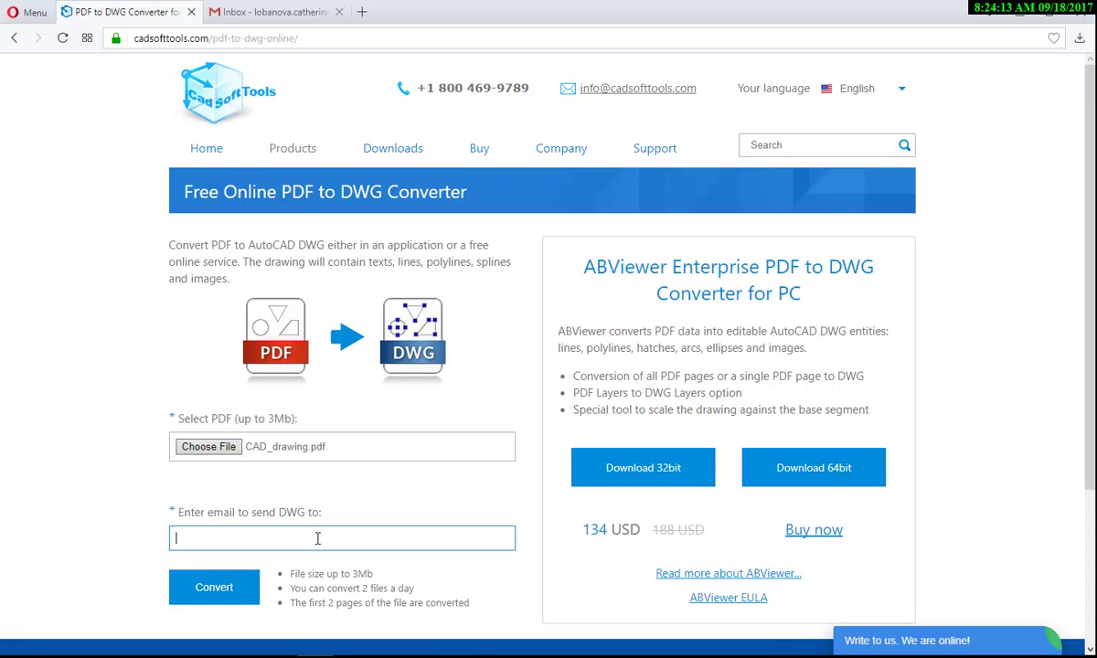
pyautogui.click(317, 539)
pyautogui.click(297, 561)
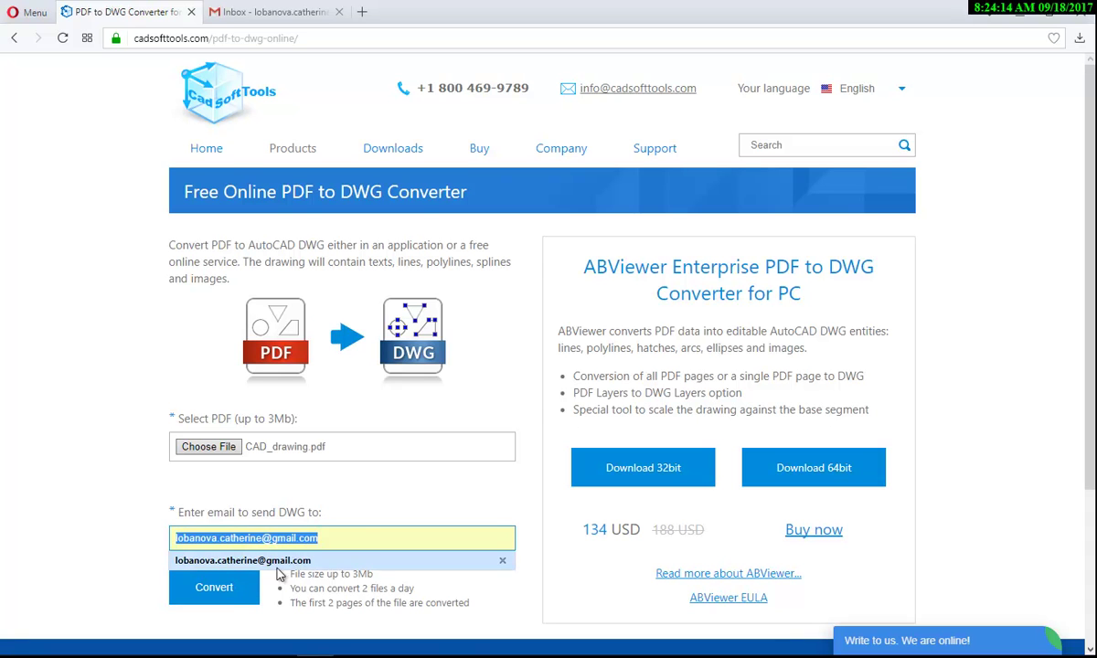
pyautogui.click(231, 590)
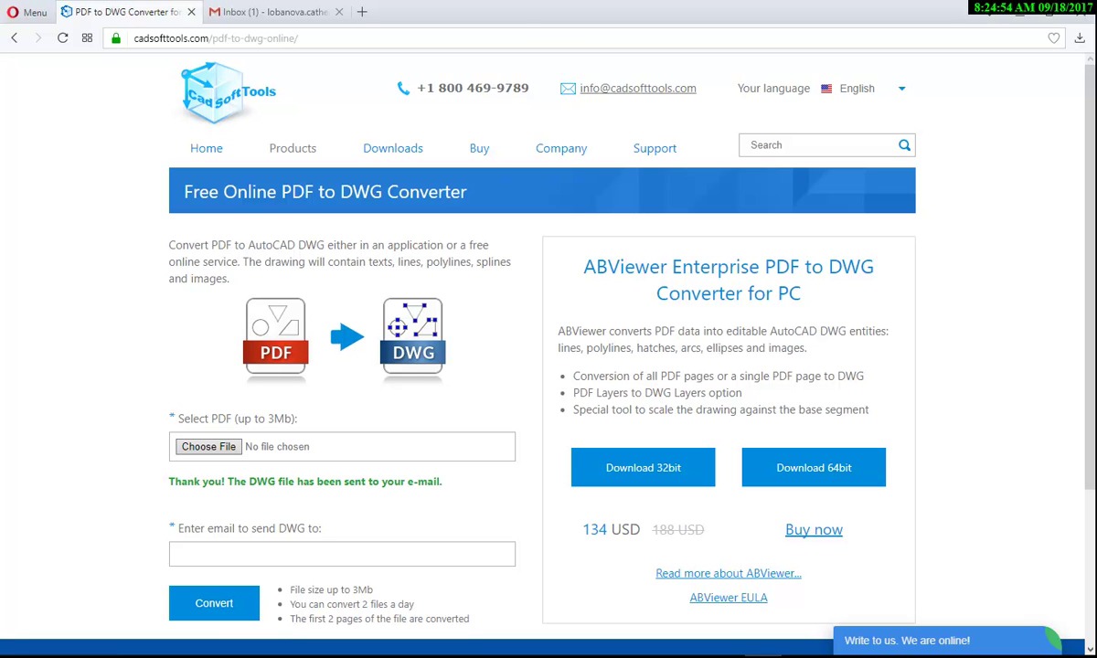
# Open the converter's e-mail about CAD_drawing.pdf in Gmail and download the converted CAD_drawing.dwg.zip.
pyautogui.click(309, 12)
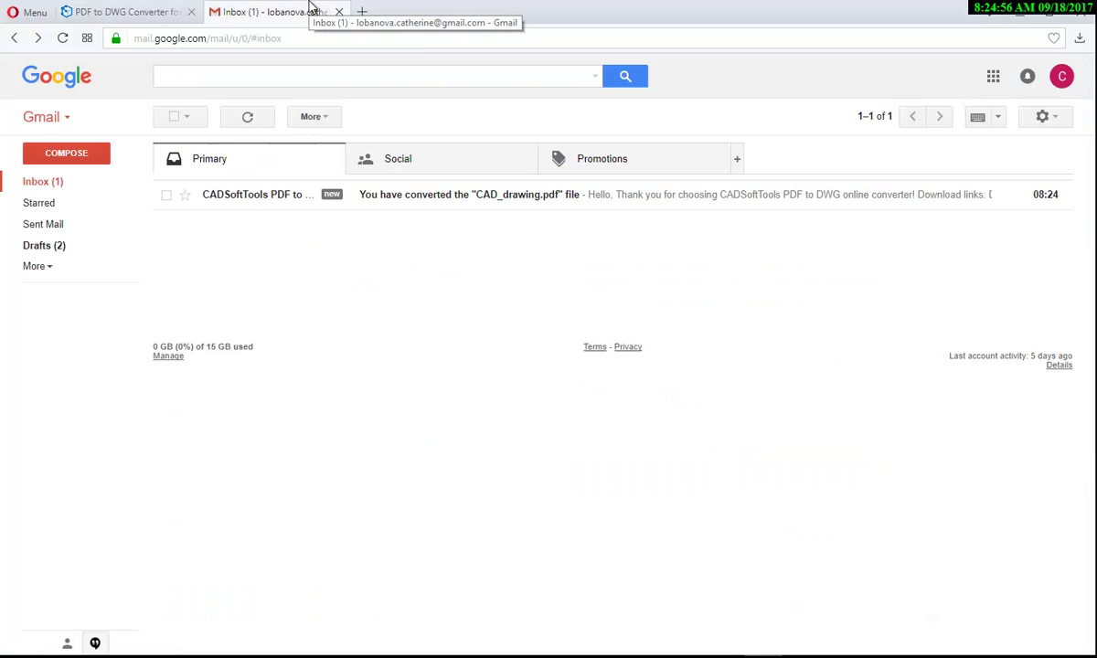
pyautogui.click(440, 209)
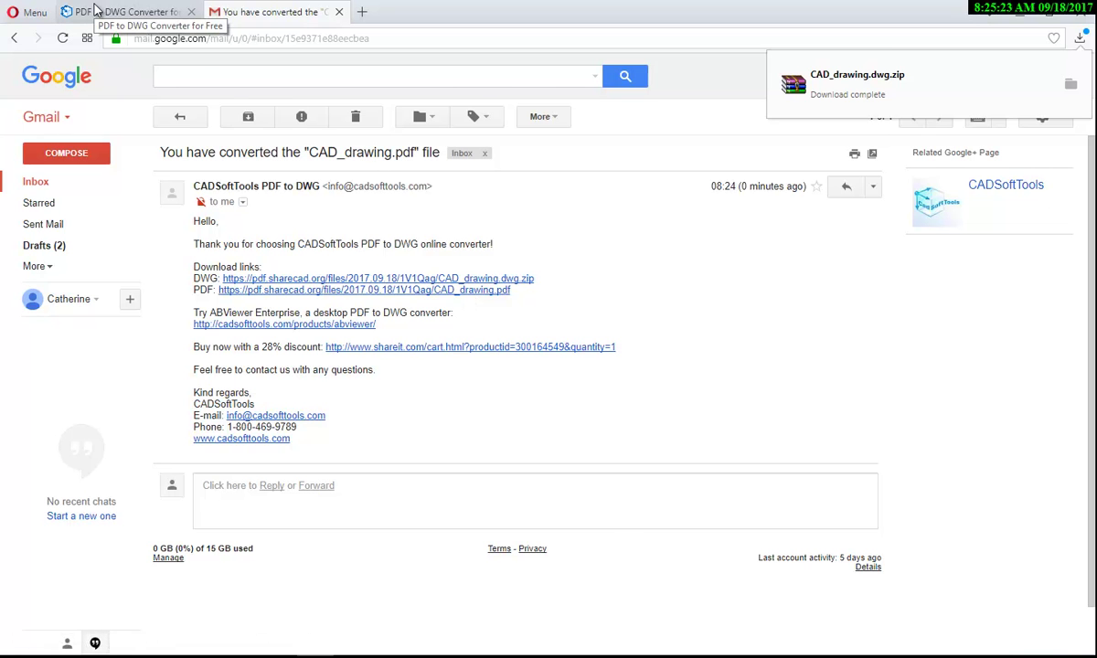
# Go to ShareCAD from the CADSoftTools site and open CAD_drawing.dwg.zip from the Downloads folder in it.
pyautogui.click(96, 9)
pyautogui.moveTo(279, 153)
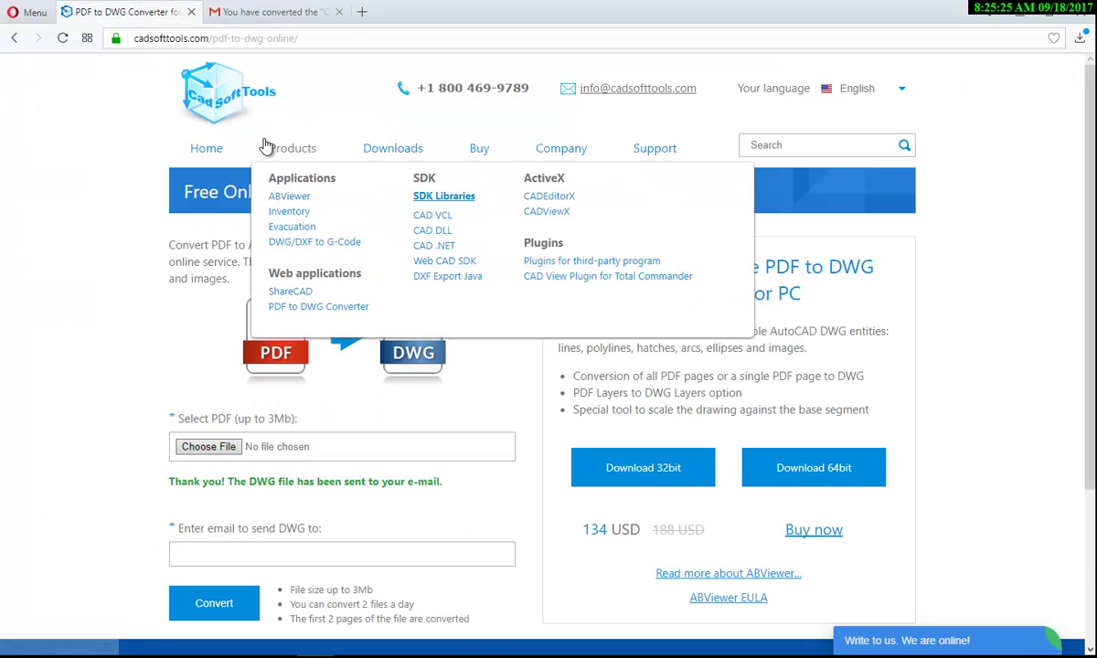
pyautogui.click(308, 293)
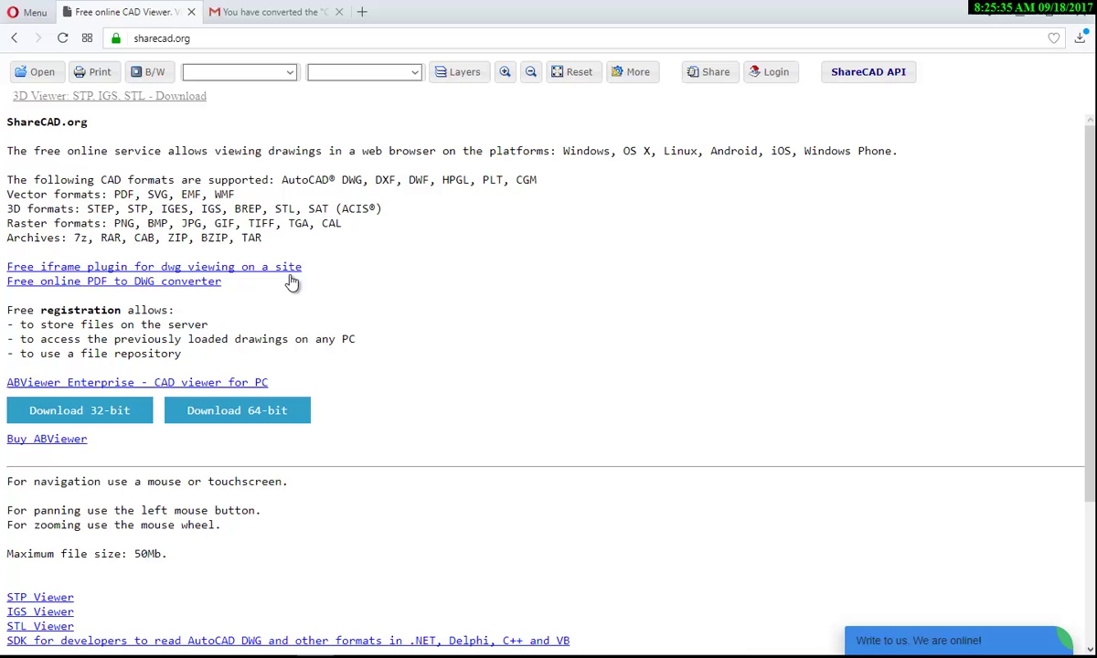
pyautogui.click(38, 75)
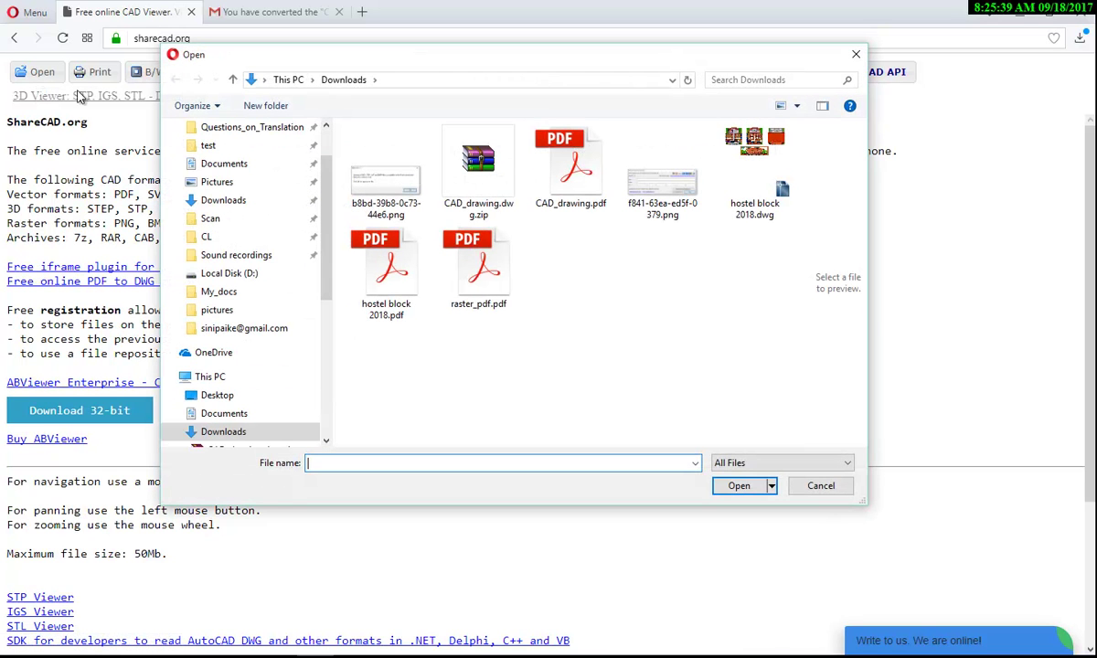
pyautogui.click(469, 180)
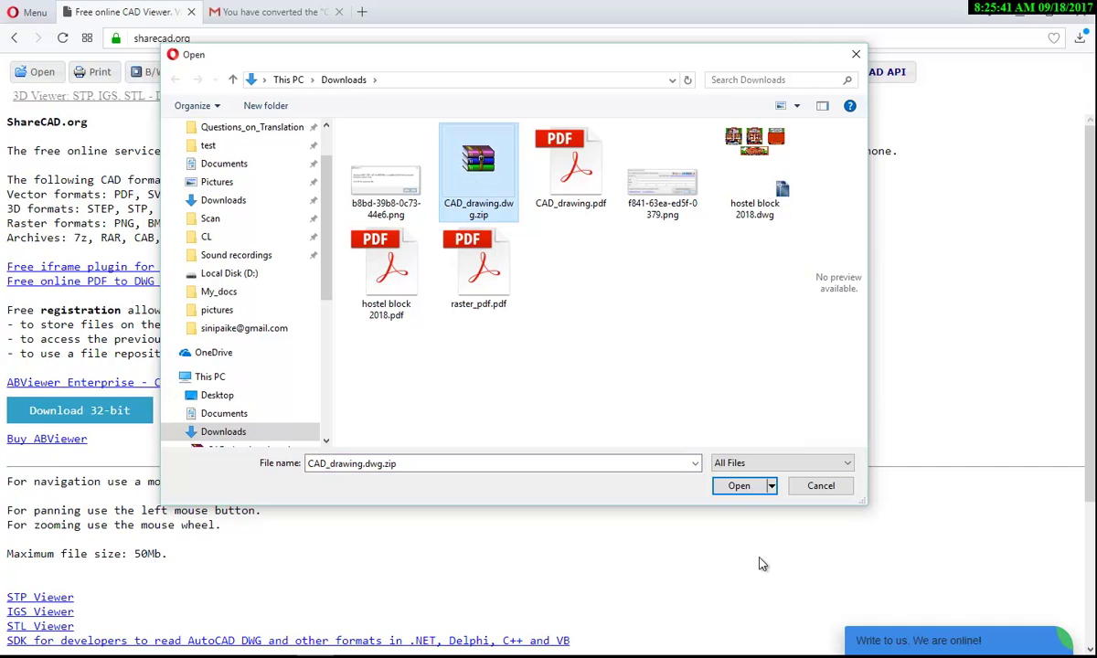
pyautogui.click(741, 487)
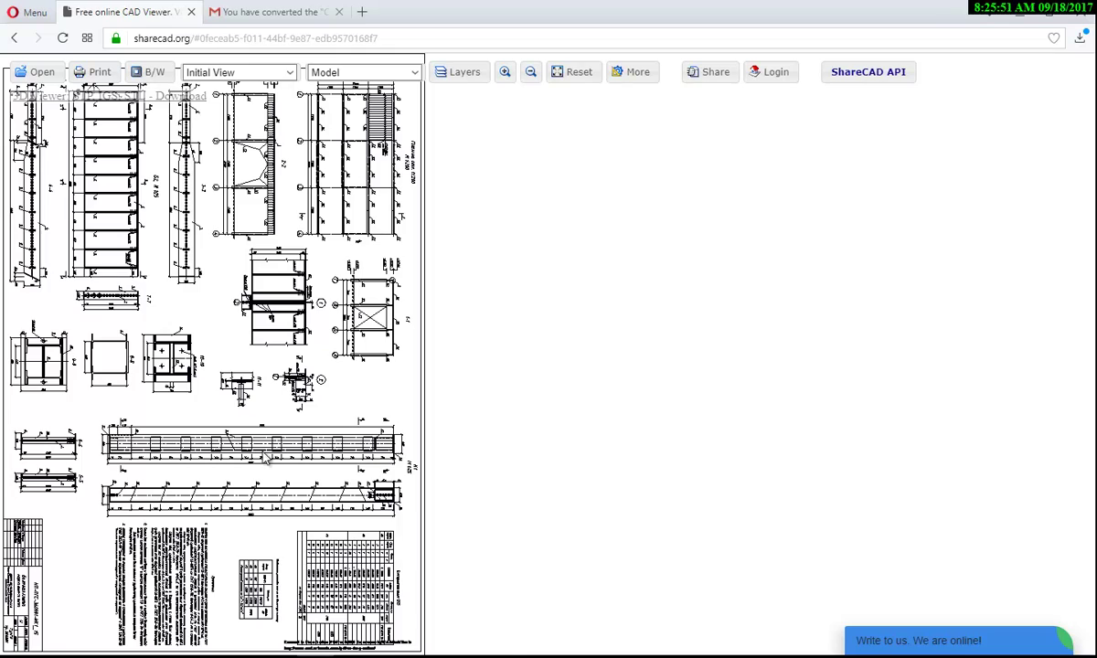
# Inspect section 11-11 of the converted drawing and generate a share link for the drawing.
pyautogui.scroll(5, 315, 423)
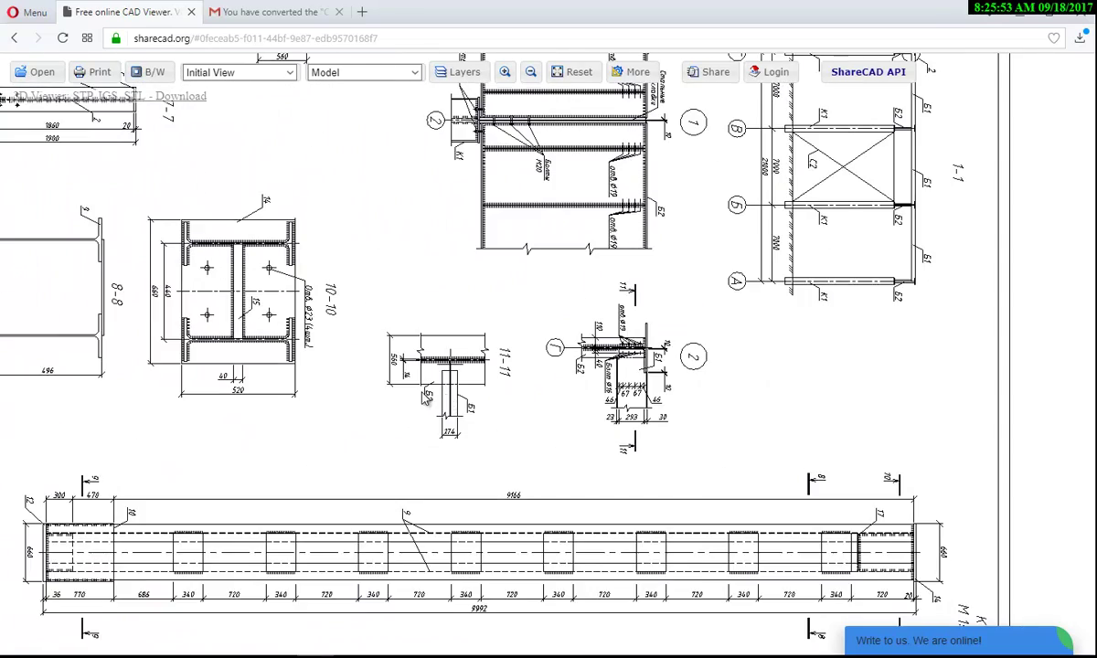
pyautogui.scroll(2, 475, 409)
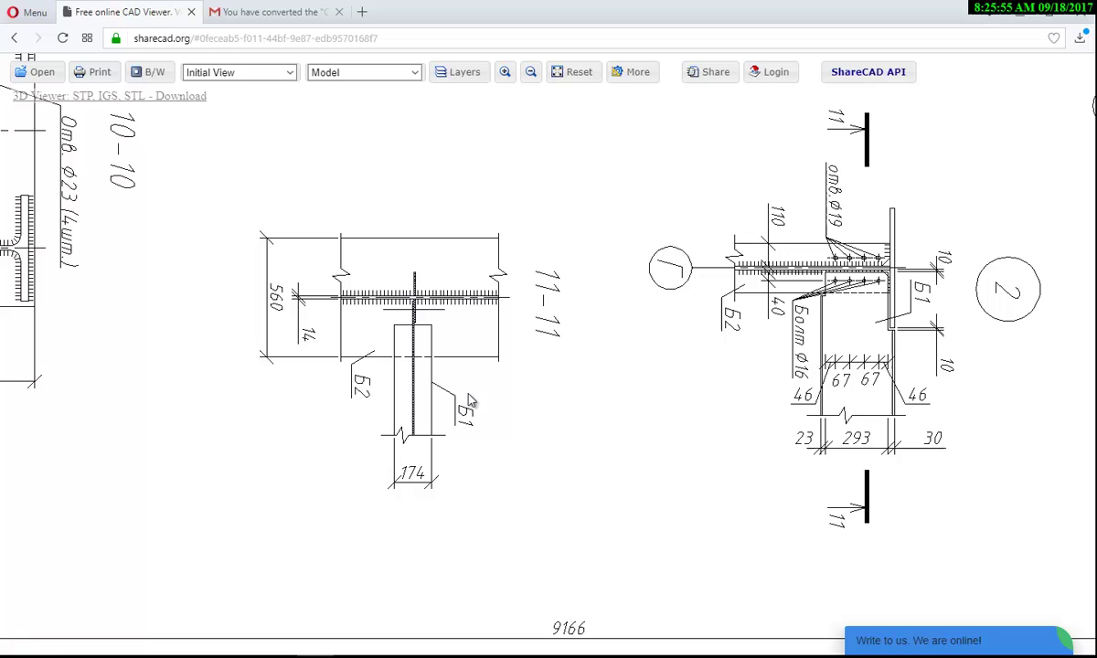
pyautogui.click(712, 80)
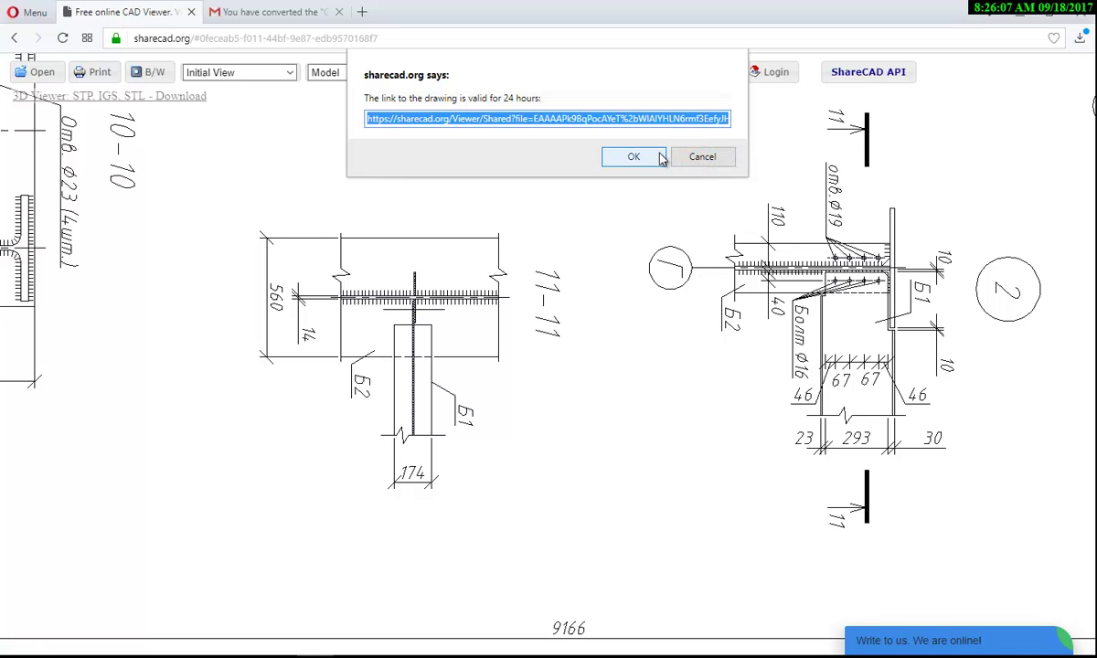
pyautogui.click(631, 156)
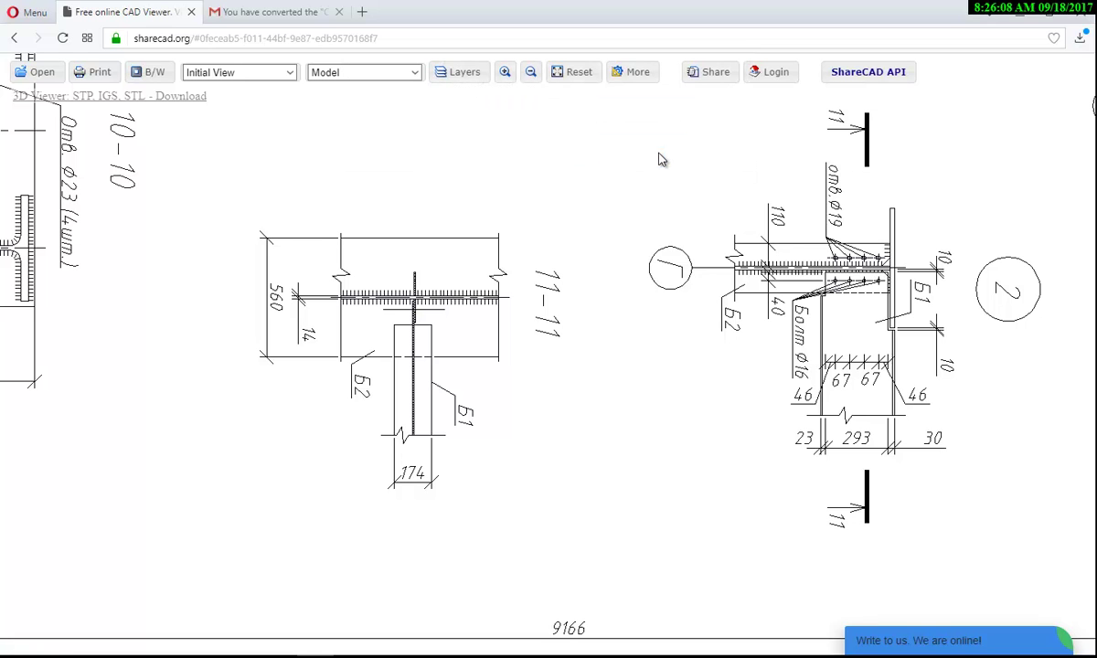
# Switch to Acrobat Reader by opening raster_pdf.pdf from the desktop and look through its line, text and hatch samples.
pyautogui.click(1021, 15)
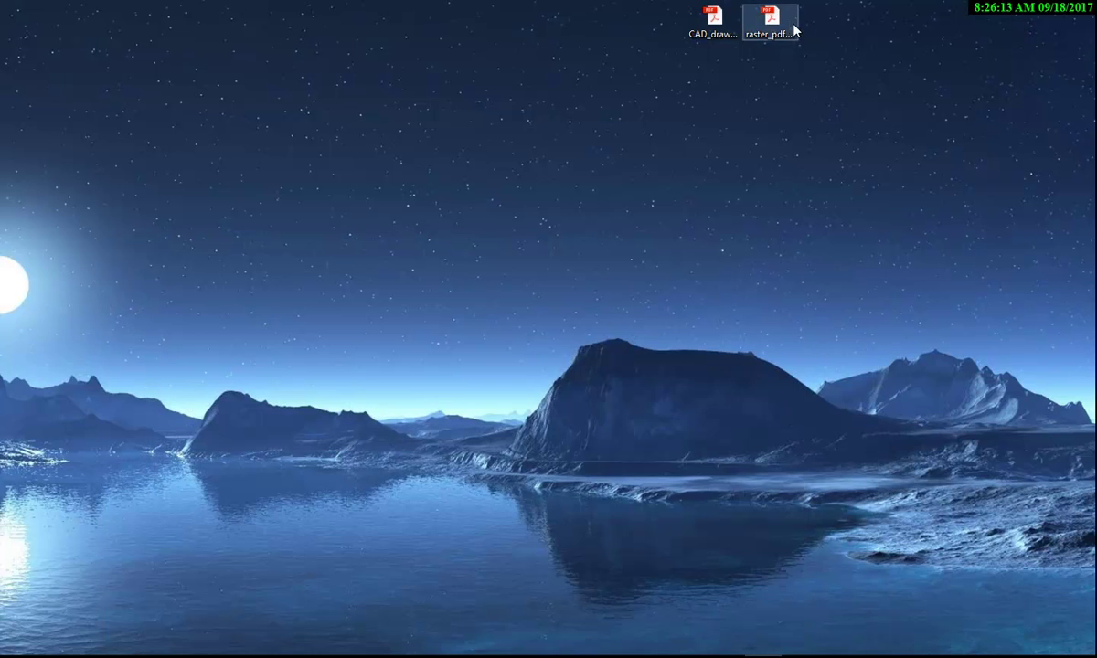
pyautogui.doubleClick(772, 20)
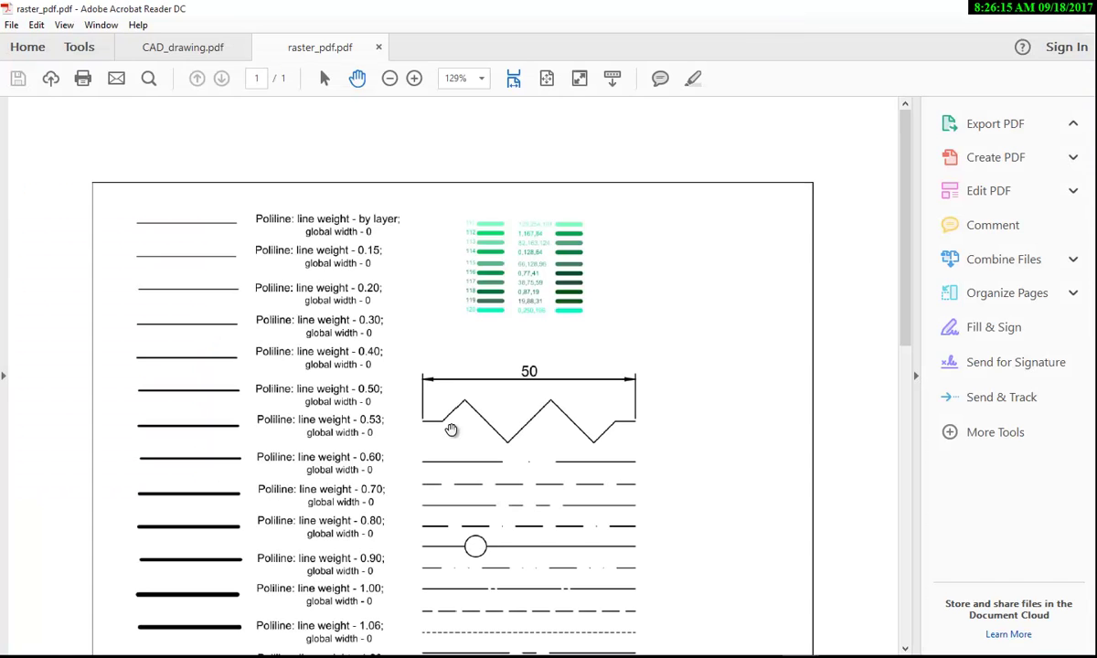
pyautogui.scroll(-5, 448, 431)
pyautogui.scroll(-5, 528, 396)
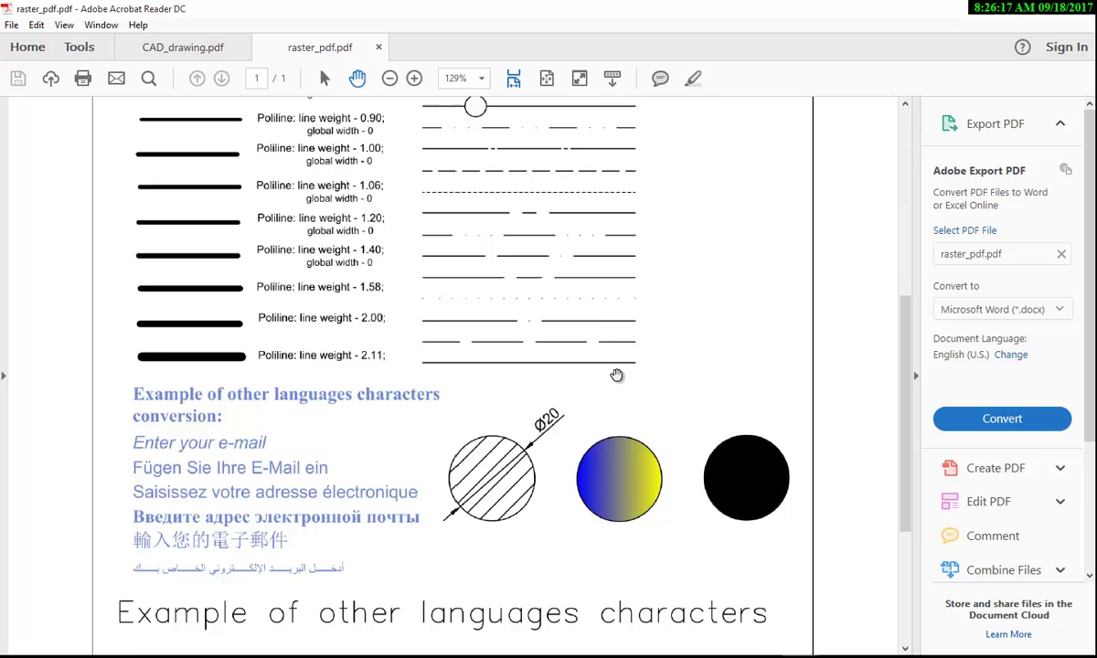
pyautogui.scroll(7, 603, 302)
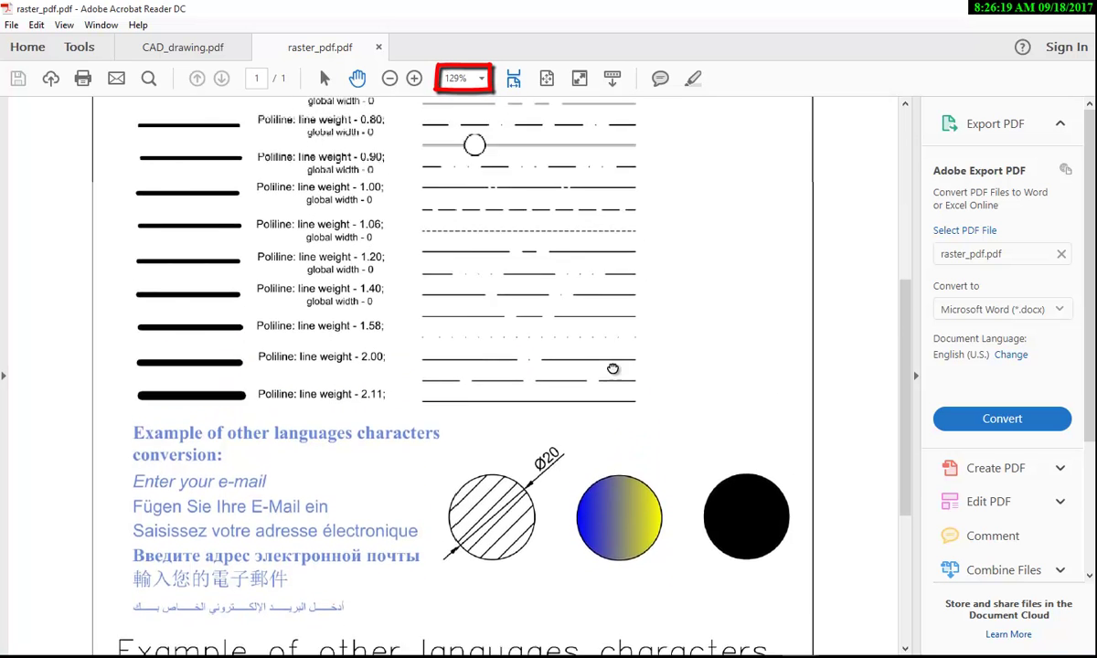
pyautogui.scroll(2, 513, 543)
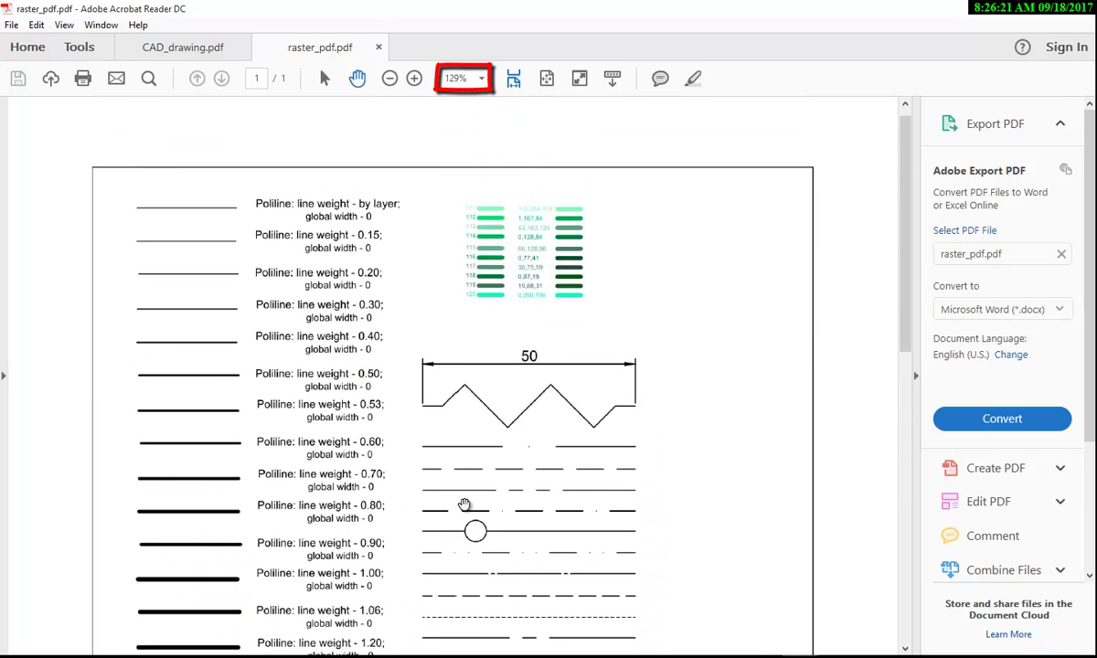
# Examine the line and text quality of raster_pdf.pdf at 1200% and 400% magnification.
pyautogui.scroll(2, 397, 523)
pyautogui.scroll(4, 385, 530)
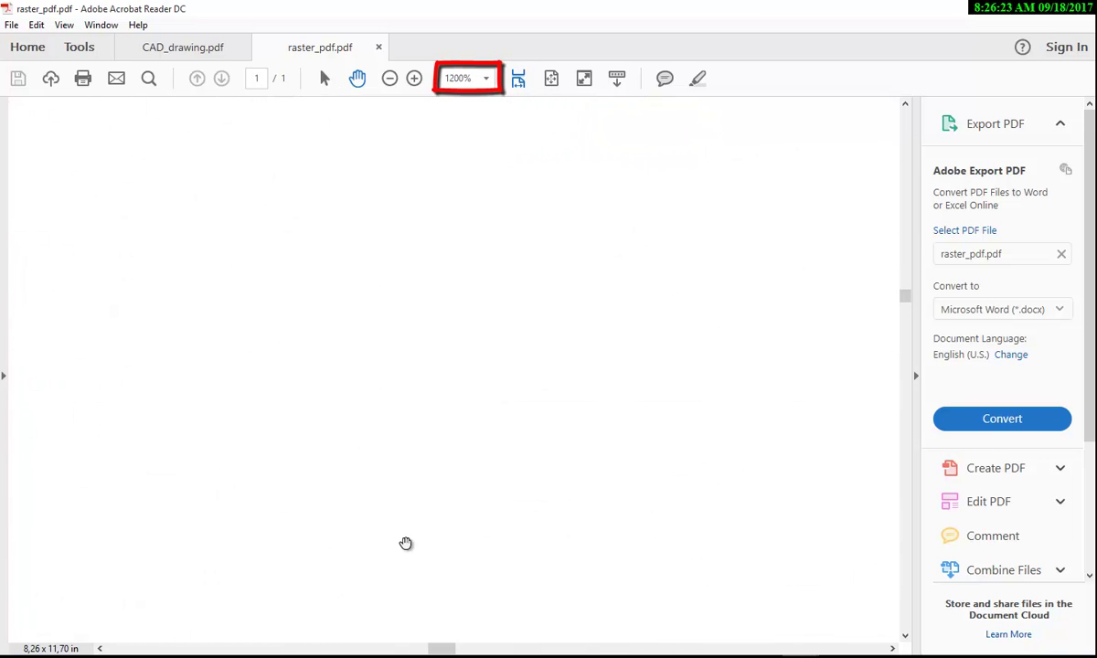
pyautogui.scroll(-1, 384, 475)
pyautogui.scroll(-3, 384, 476)
pyautogui.scroll(-2, 311, 453)
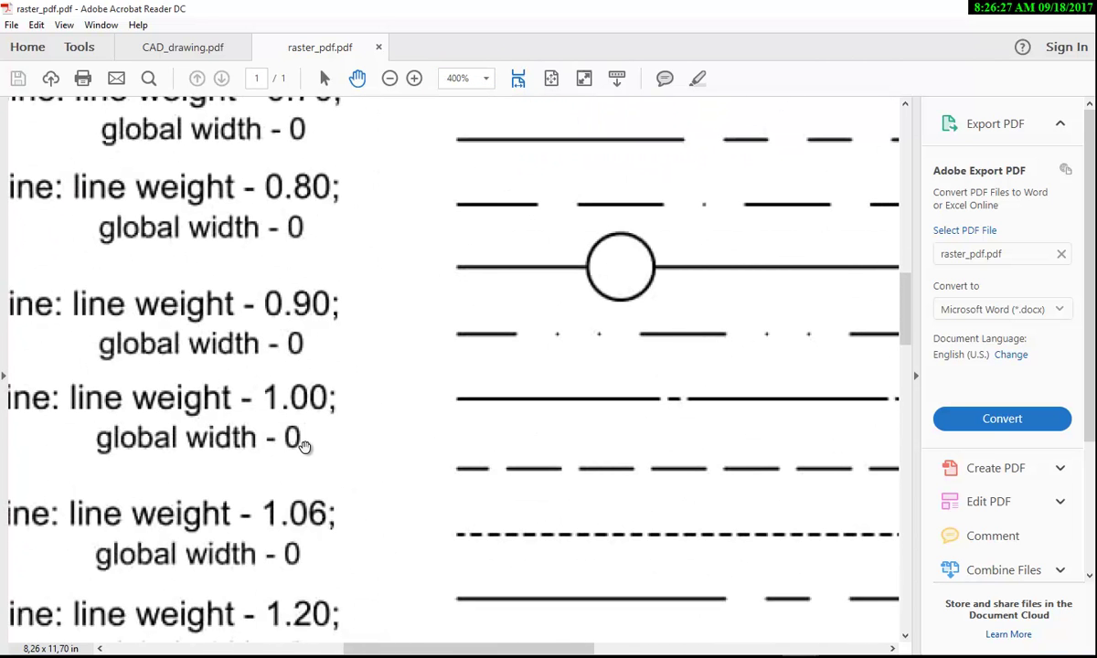
# Examine the line type samples of raster_pdf.pdf at 400% and the edge of its coloured hatch at 6400% magnification.
pyautogui.moveTo(556, 462); pyautogui.dragTo(172, 314)
pyautogui.scroll(-1, 385, 441)
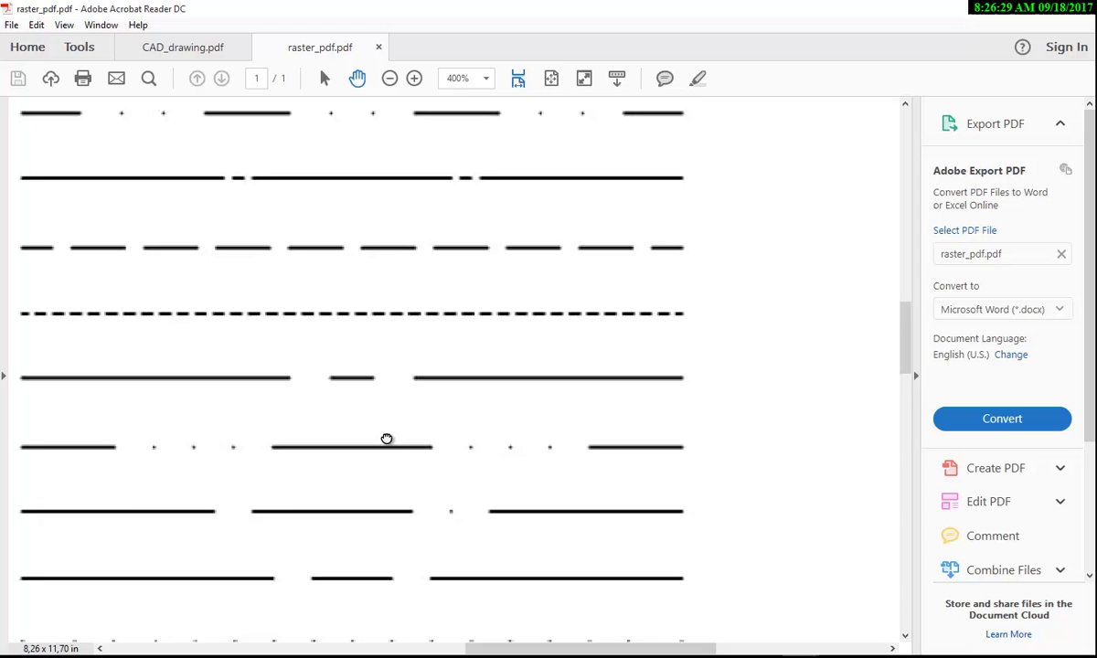
pyautogui.scroll(-3, 498, 465)
pyautogui.scroll(-3, 498, 464)
pyautogui.scroll(6, 551, 509)
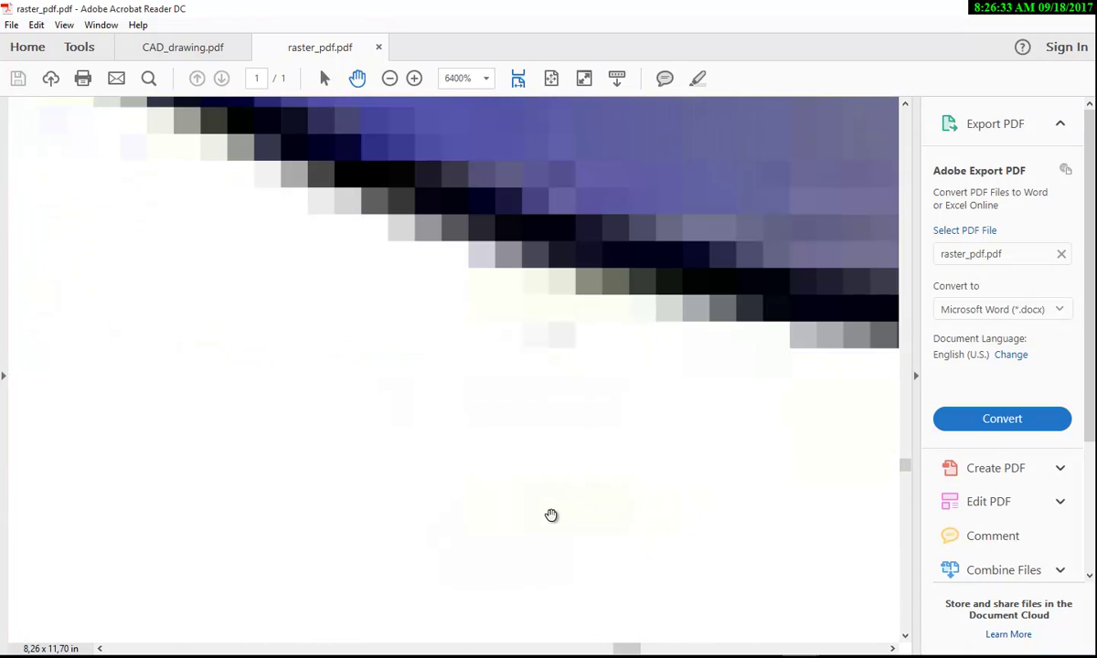
pyautogui.moveTo(645, 317); pyautogui.dragTo(375, 507)
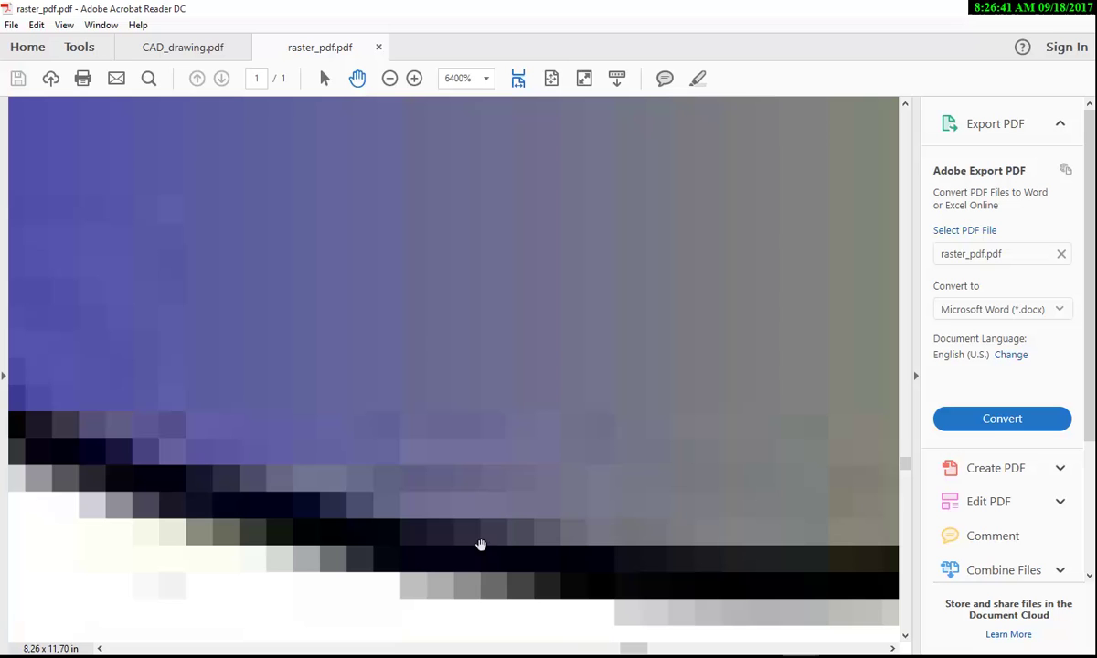
# Switch to the Opera browser and submit raster_pdf.pdf from Downloads to the PDF to DWG converter, filling in the recipient's e-mail.
pyautogui.moveTo(314, 657)
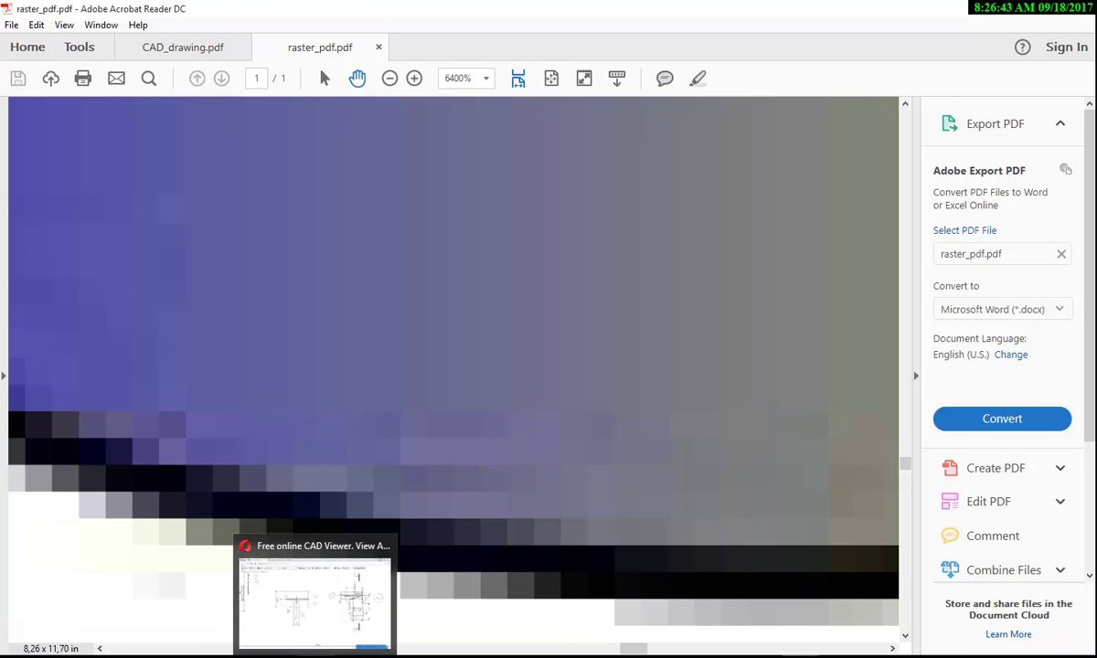
pyautogui.click(314, 599)
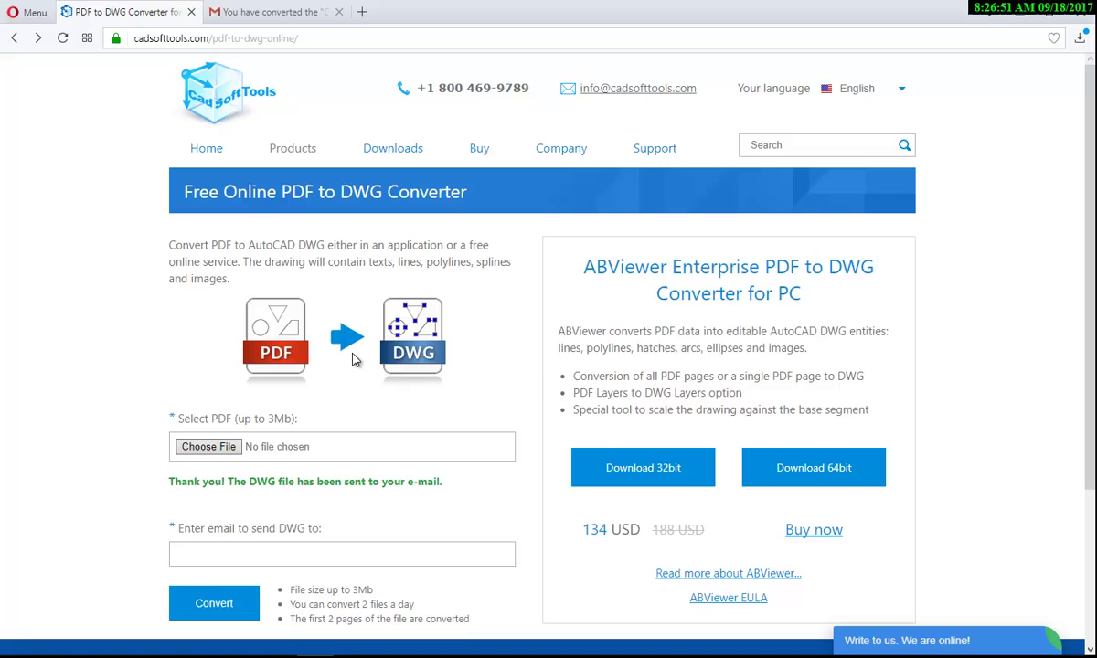
pyautogui.click(222, 446)
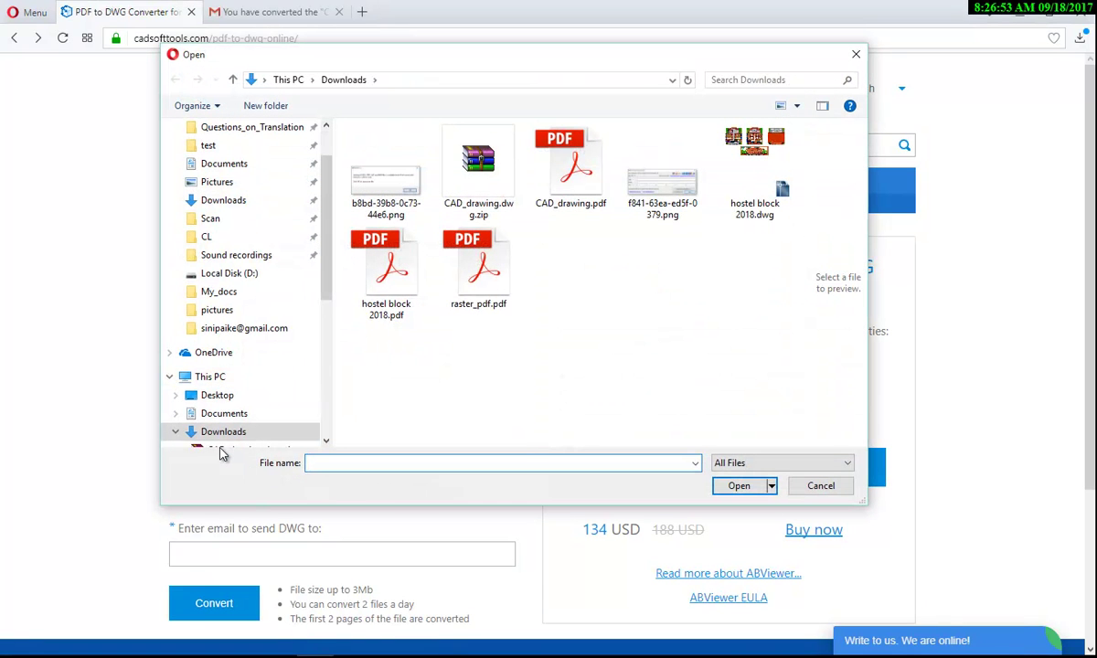
pyautogui.click(467, 300)
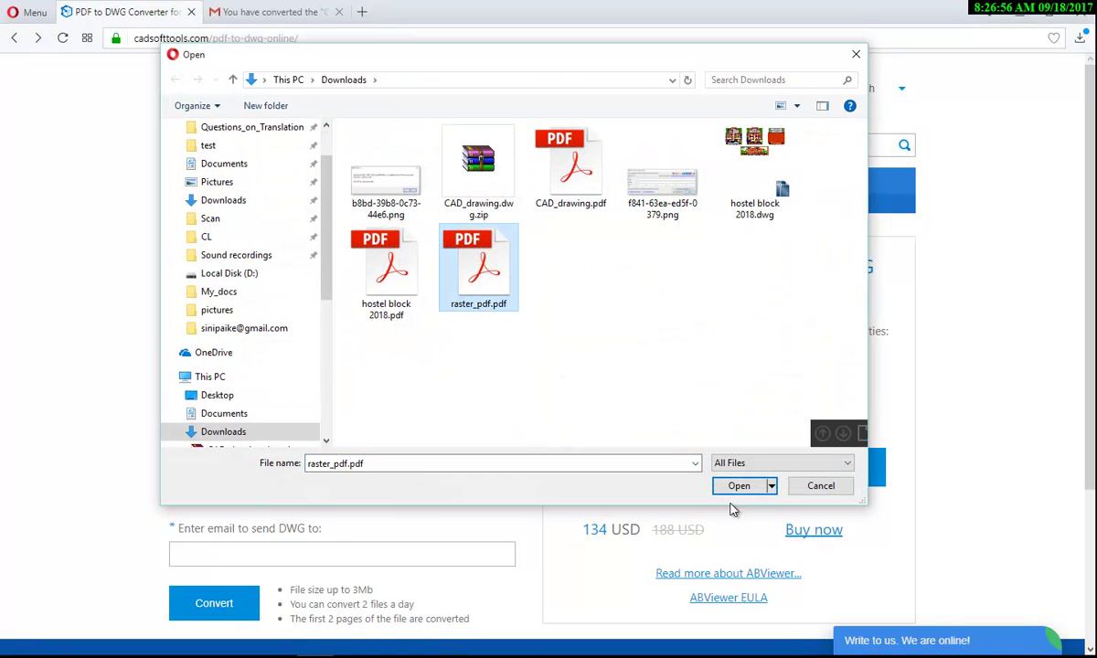
pyautogui.click(739, 487)
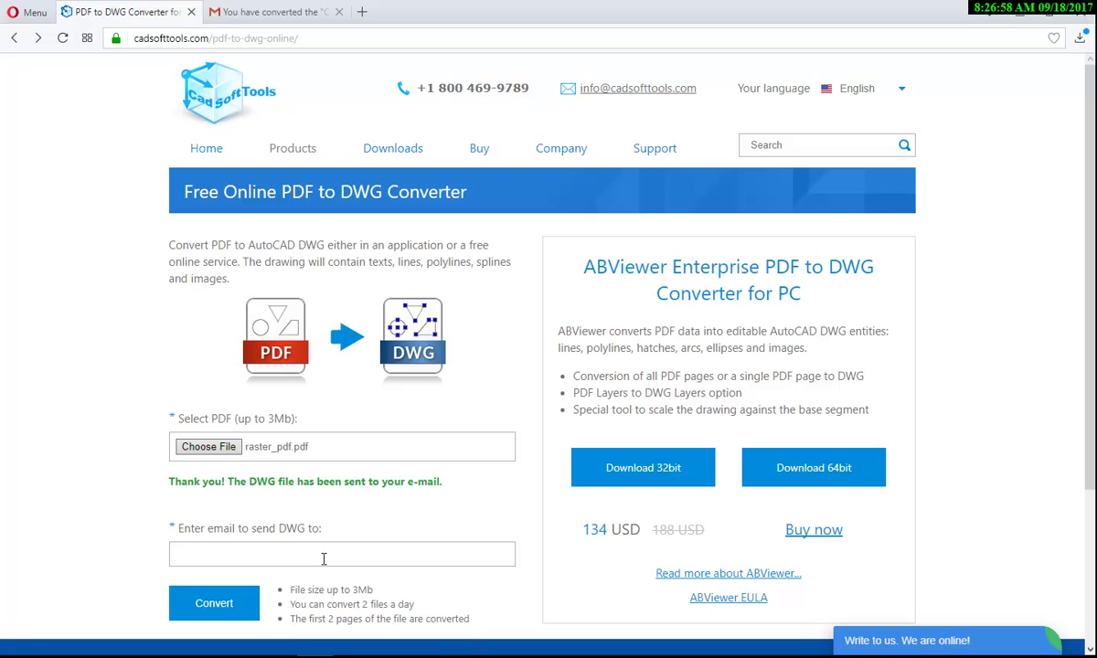
pyautogui.click(323, 559)
pyautogui.click(274, 575)
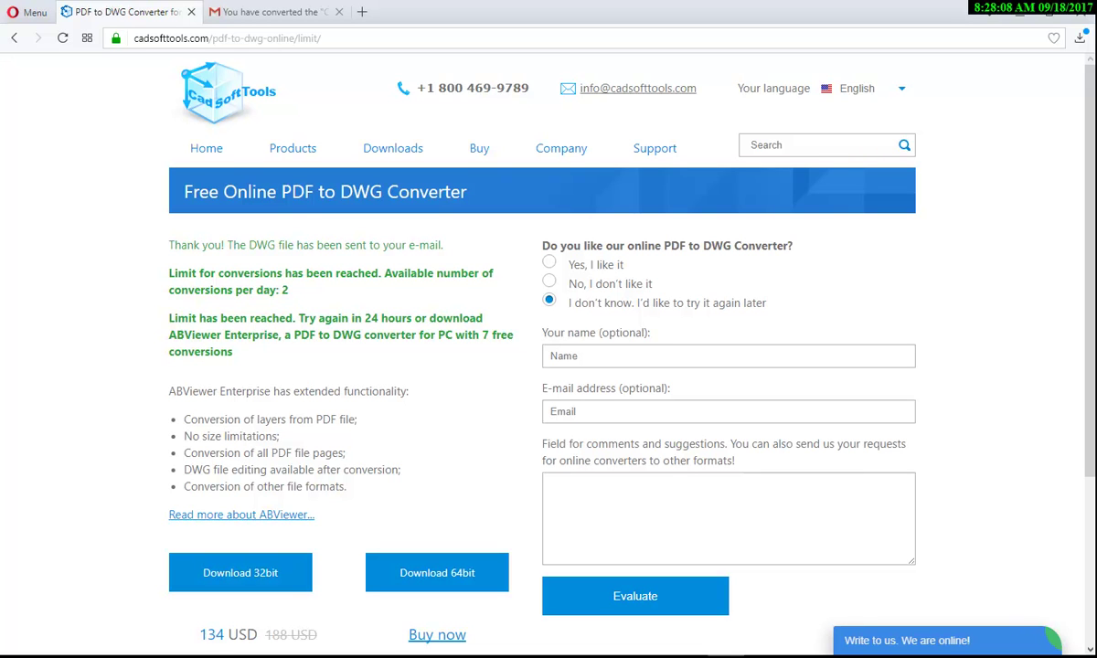
# Open the Gmail message about the converted raster_pdf.pdf file and download raster_pdf.dwg.zip from it.
pyautogui.click(215, 11)
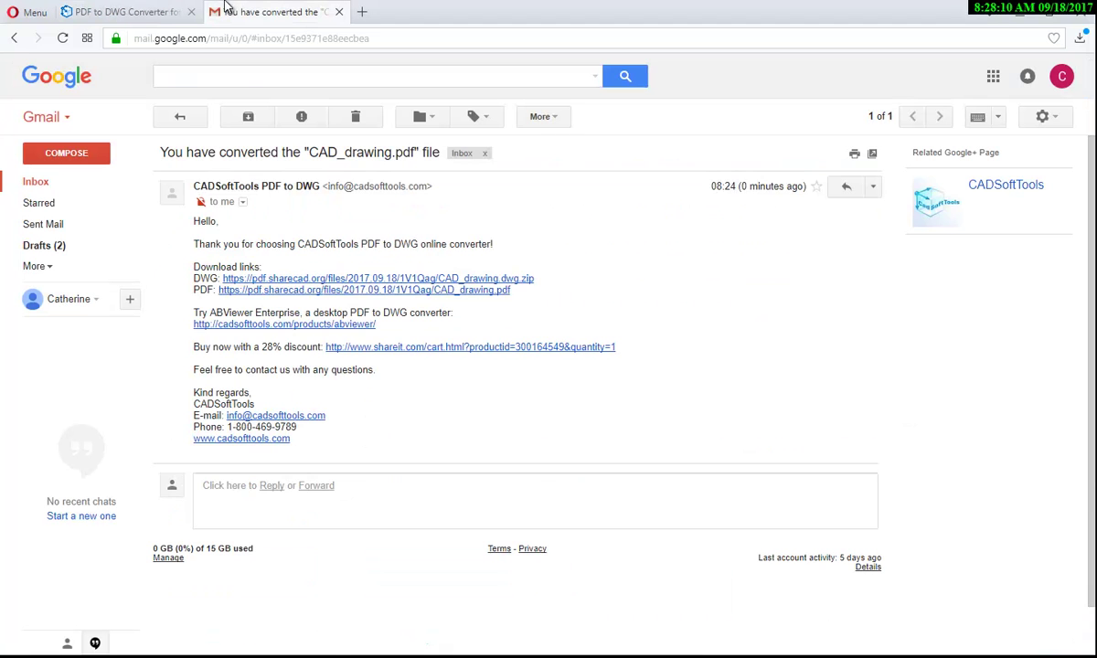
pyautogui.click(15, 39)
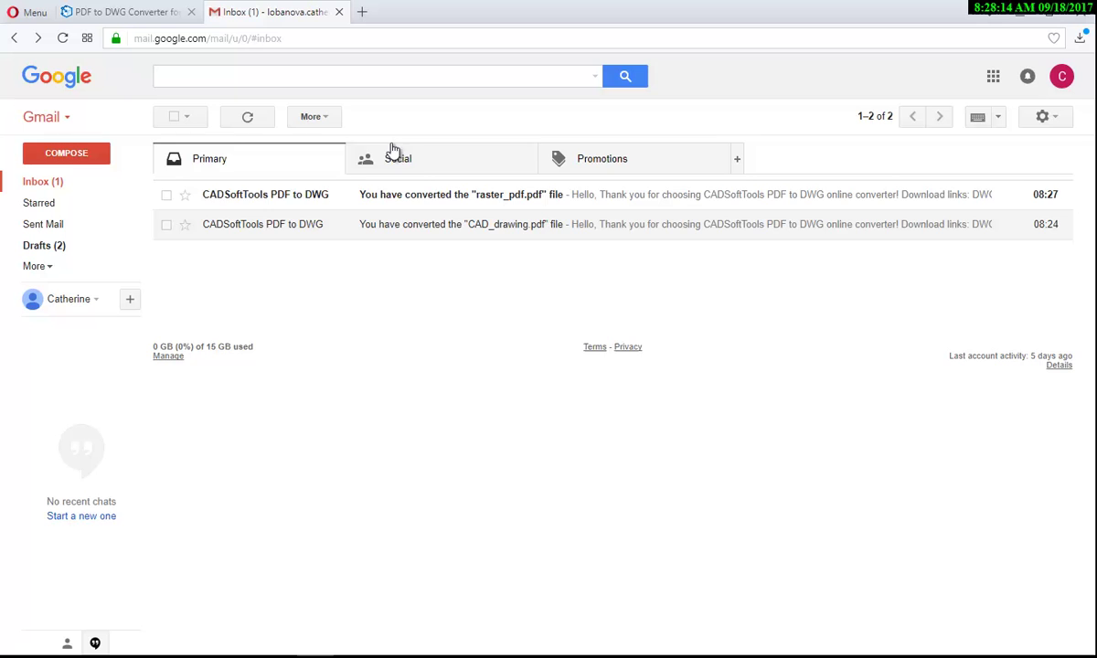
pyautogui.click(436, 200)
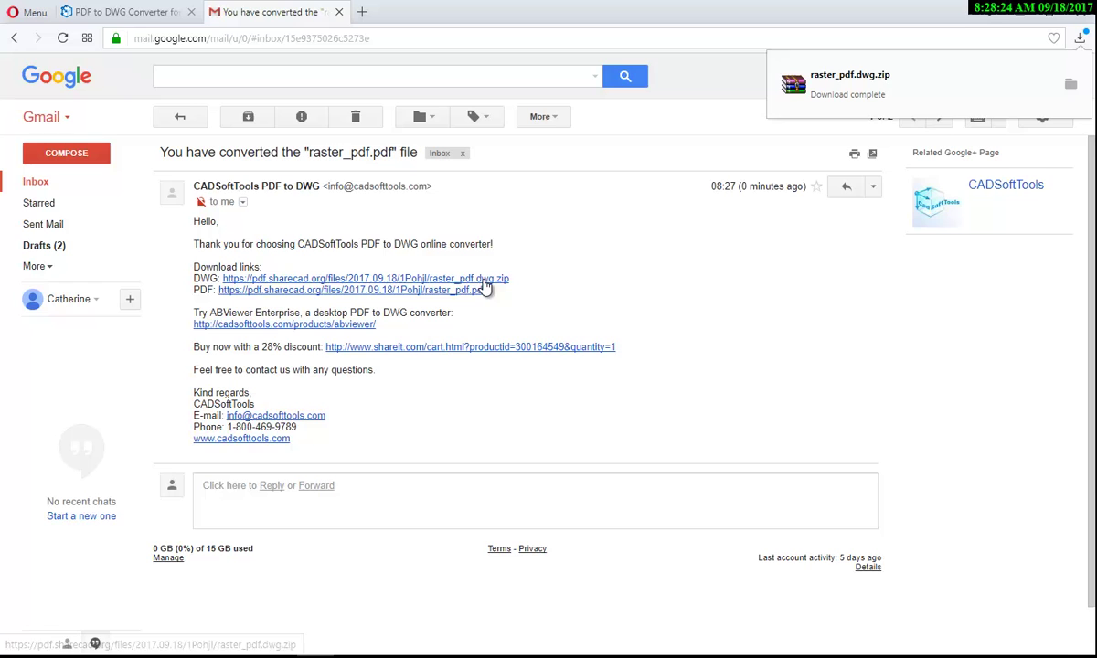
# Go to ShareCAD from the CADSoftTools site and open raster_pdf.dwg.zip from the Downloads folder in it.
pyautogui.click(133, 9)
pyautogui.moveTo(286, 152)
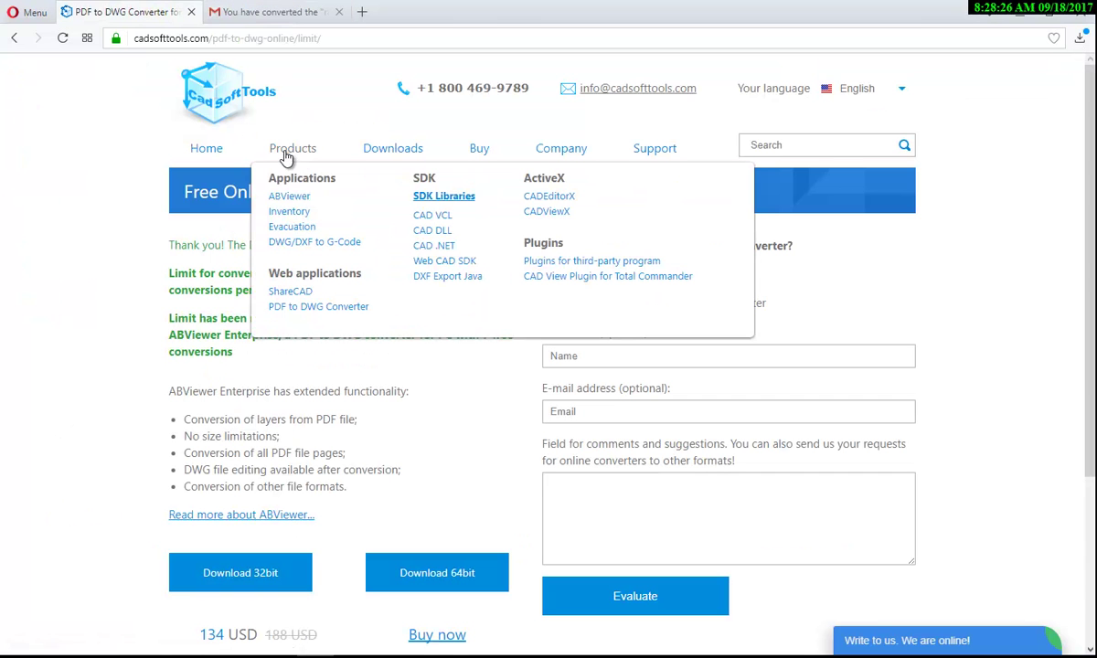
pyautogui.click(302, 293)
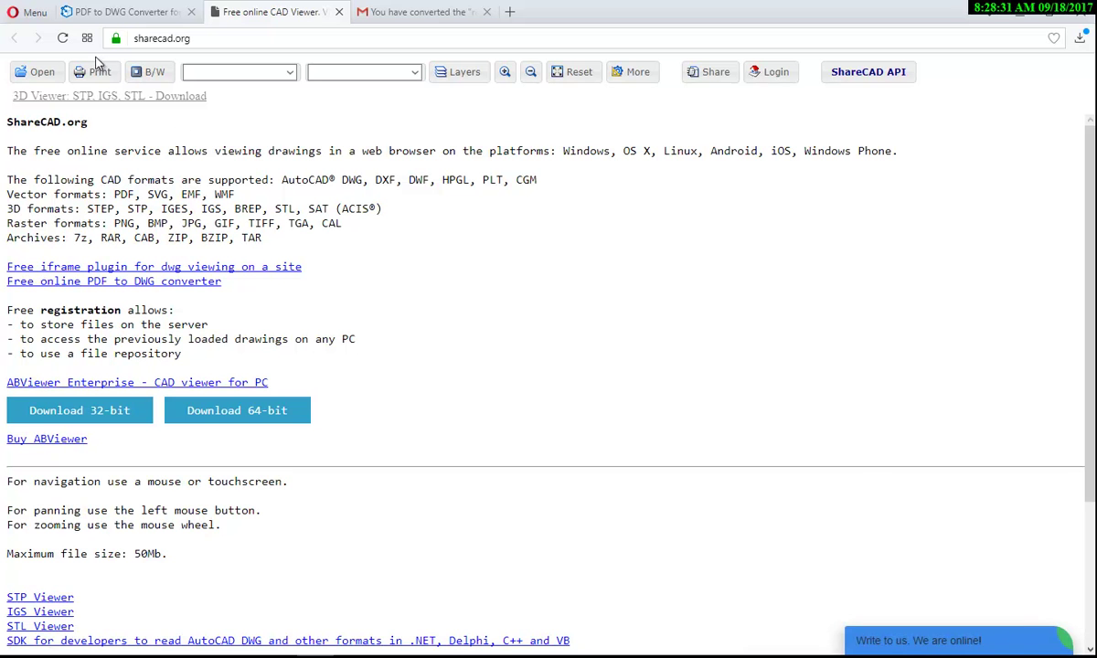
pyautogui.click(47, 70)
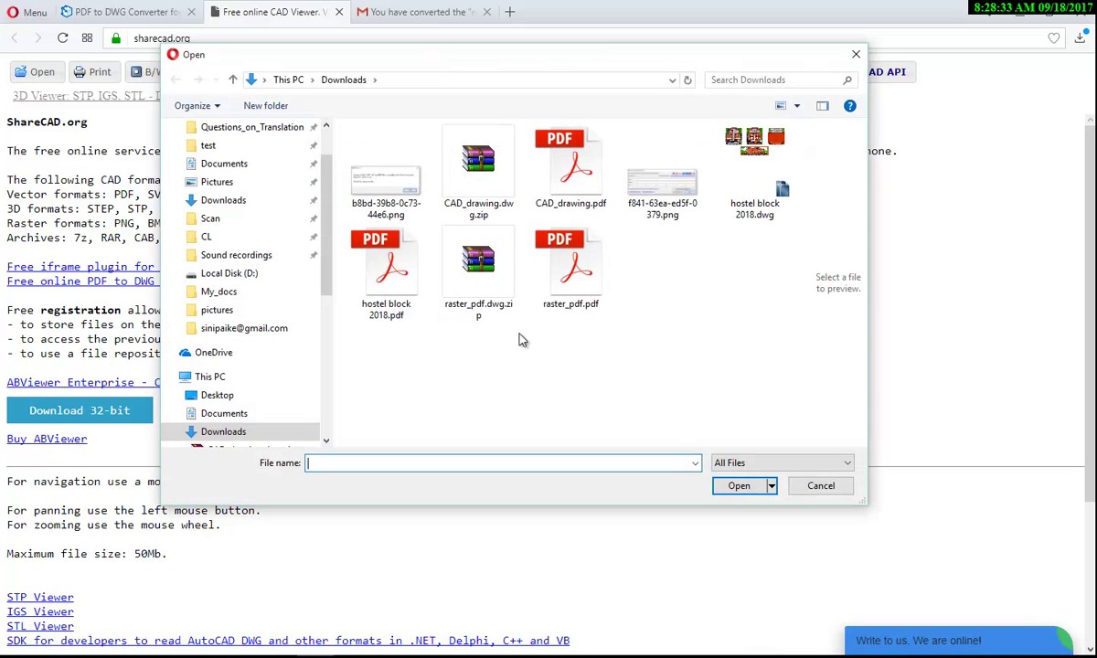
pyautogui.click(501, 275)
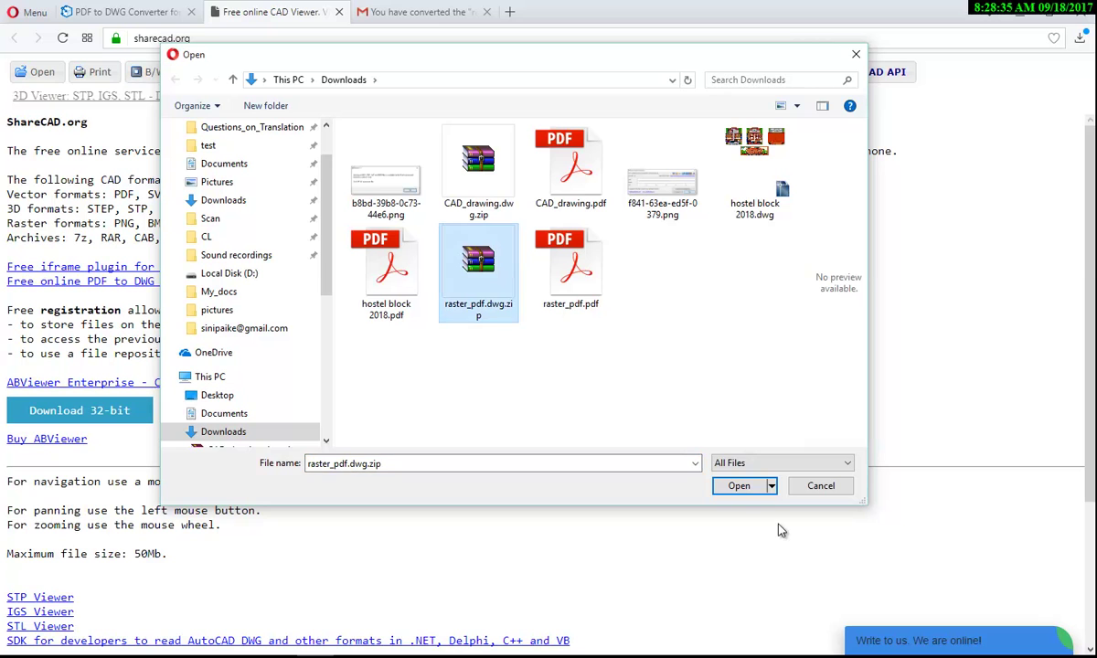
pyautogui.click(737, 486)
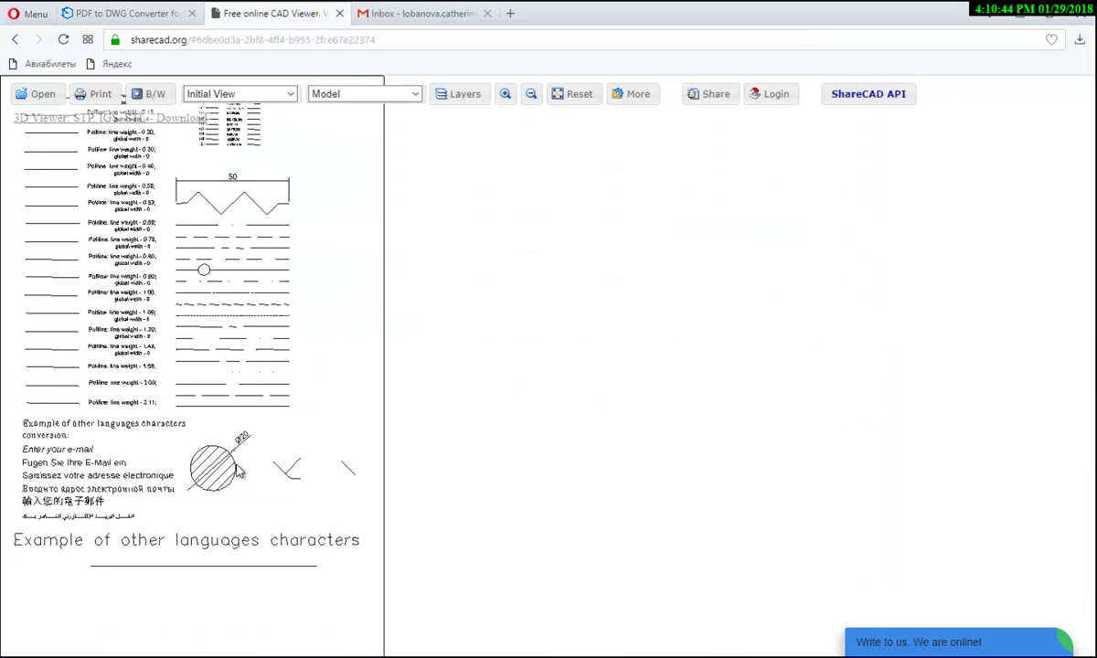
# Inspect the multilingual text and the hatched circle of the converted raster drawing and generate a share link for it.
pyautogui.moveTo(150, 370); pyautogui.dragTo(416, 391)
pyautogui.scroll(5, 387, 509)
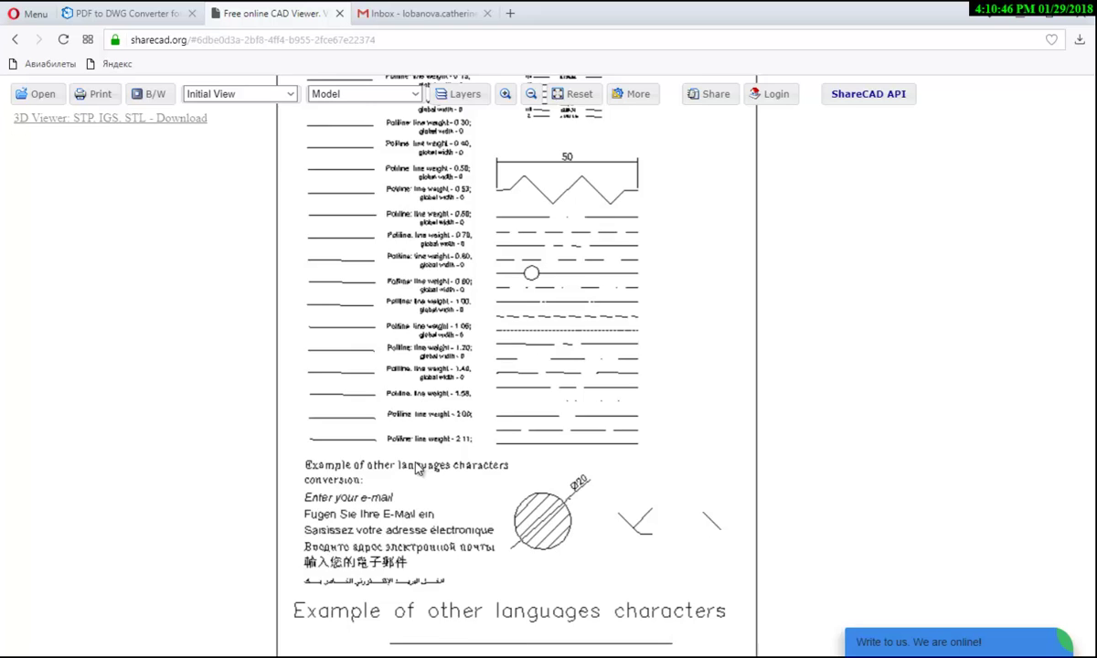
pyautogui.scroll(4, 385, 512)
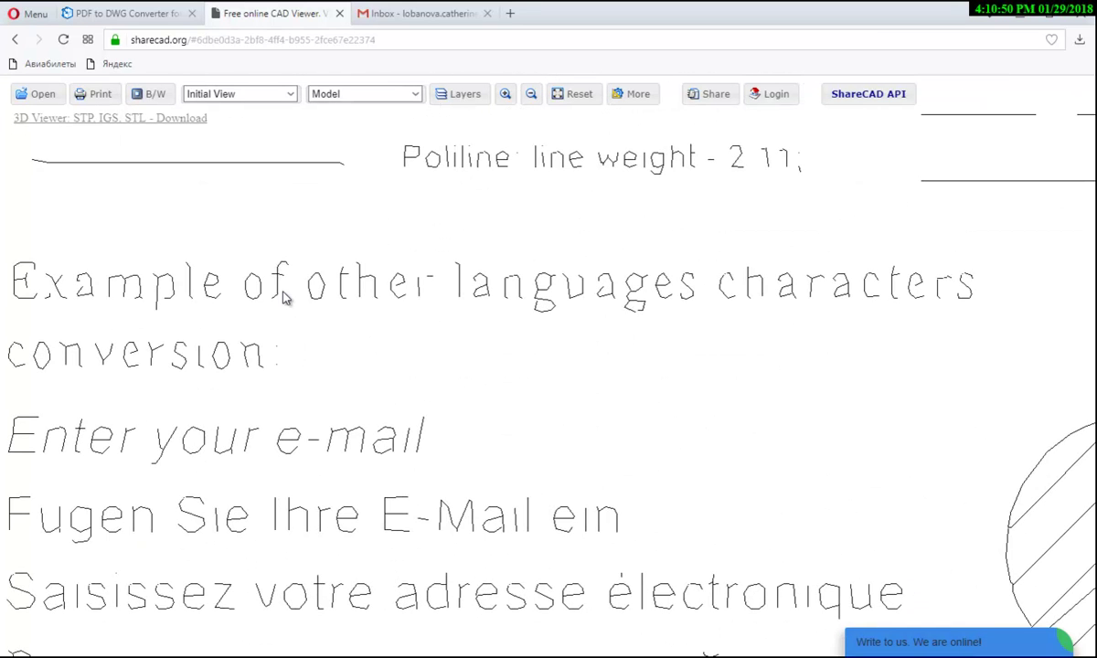
pyautogui.scroll(2, 283, 298)
pyautogui.moveTo(678, 434); pyautogui.dragTo(219, 240)
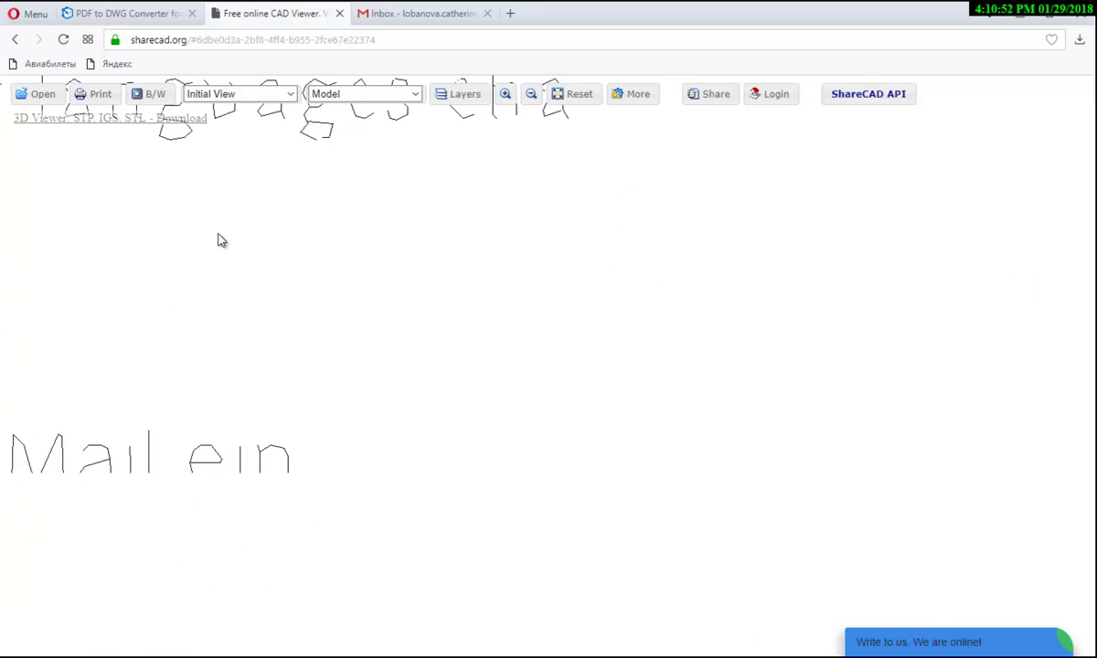
pyautogui.moveTo(774, 384); pyautogui.dragTo(292, 230)
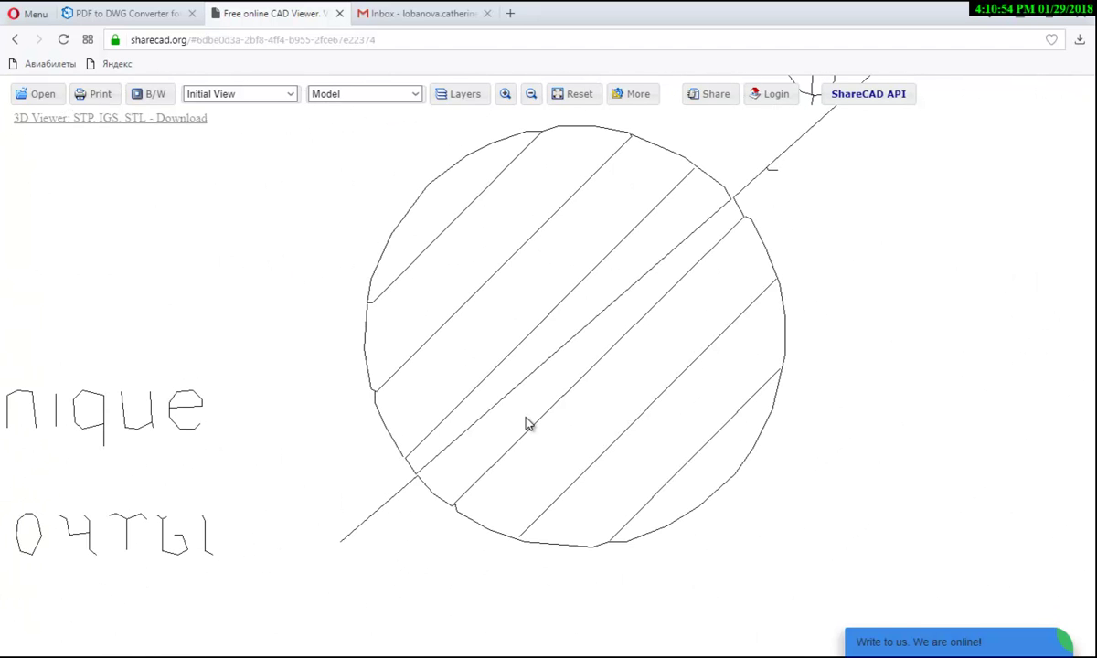
pyautogui.scroll(2, 527, 423)
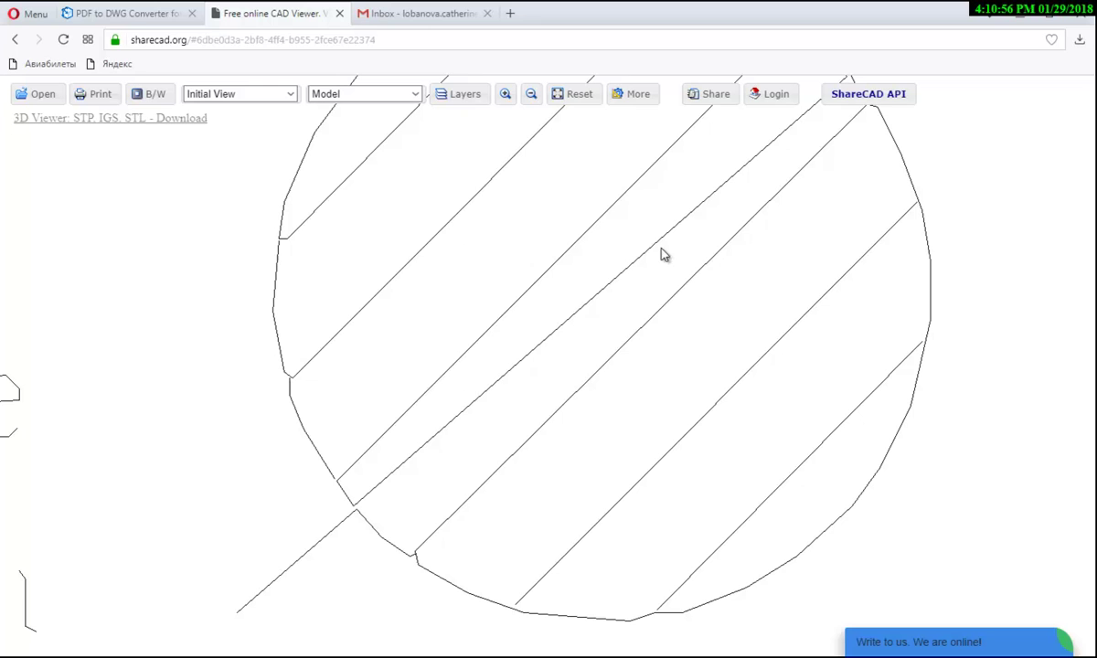
pyautogui.click(715, 95)
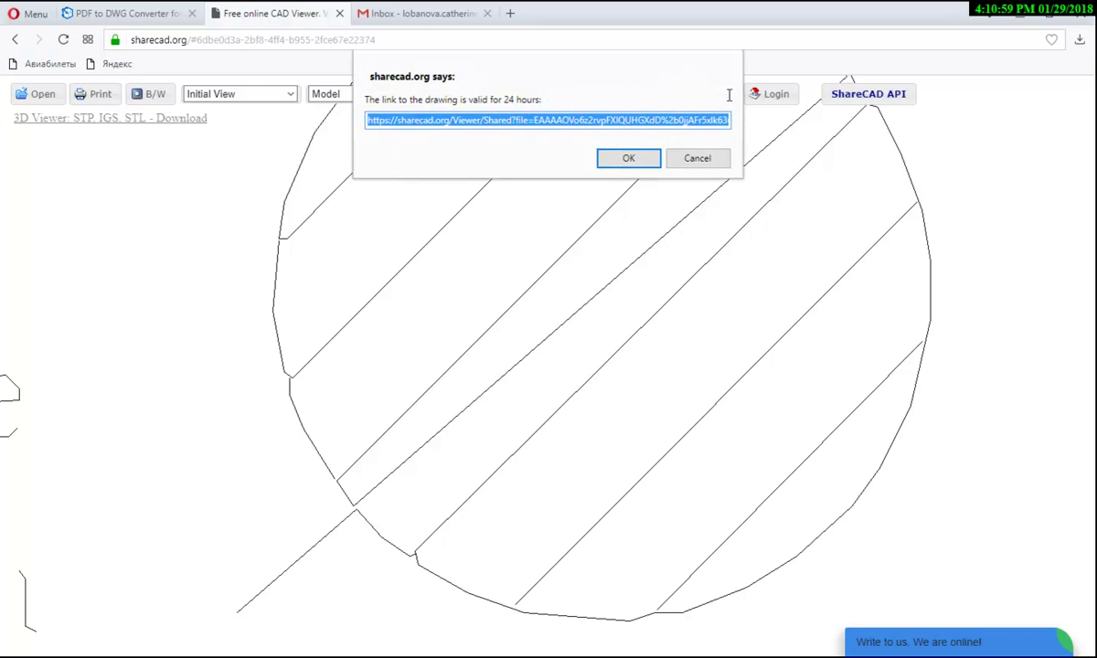
pyautogui.click(631, 161)
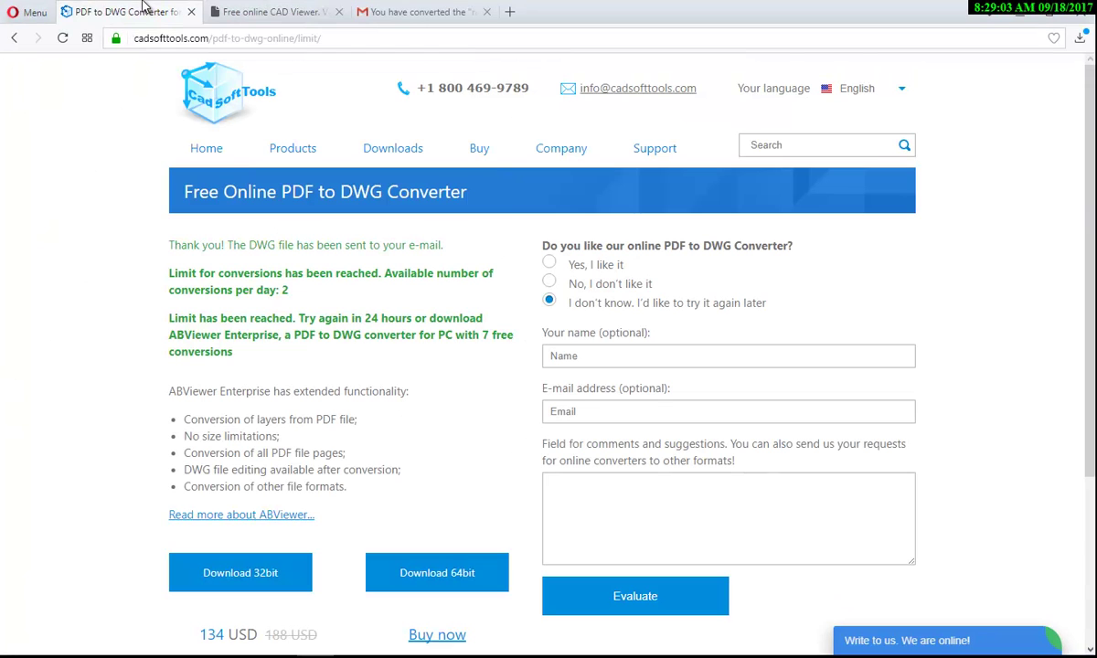